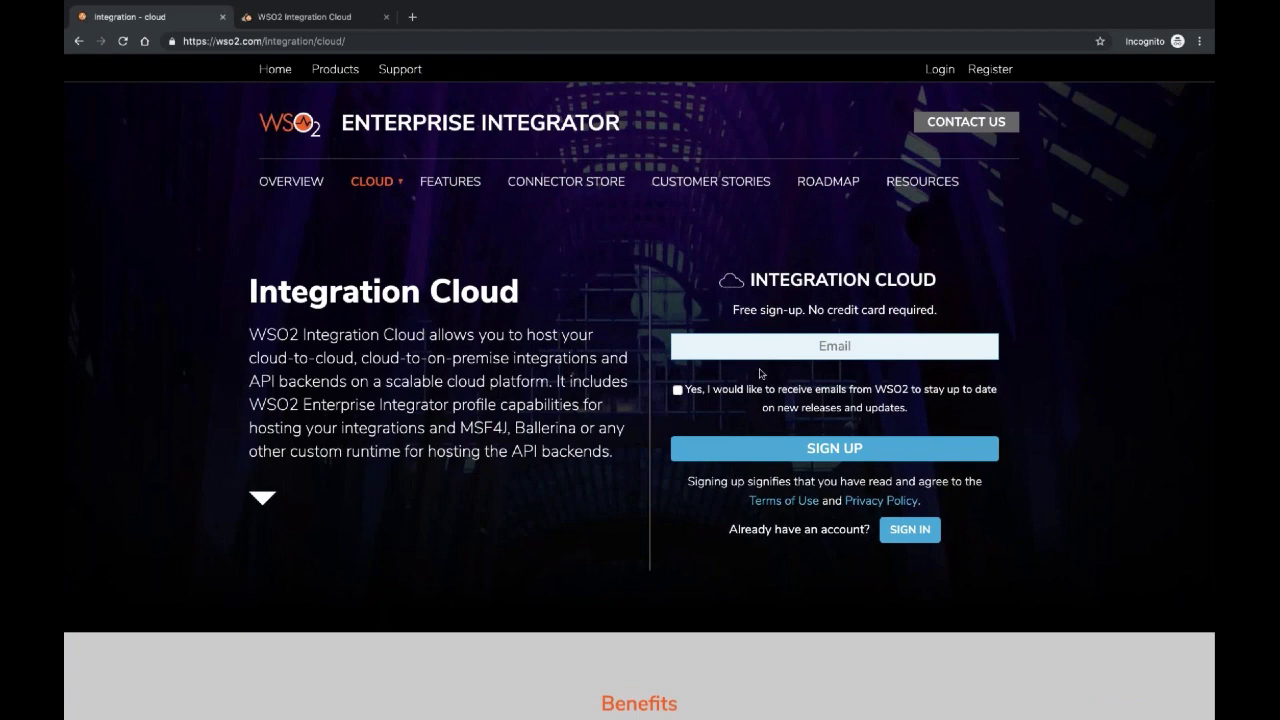
Scroll through the WSO2 Integration Cloud pricing plans and back to the top.
scroll(760, 373, down, 12)
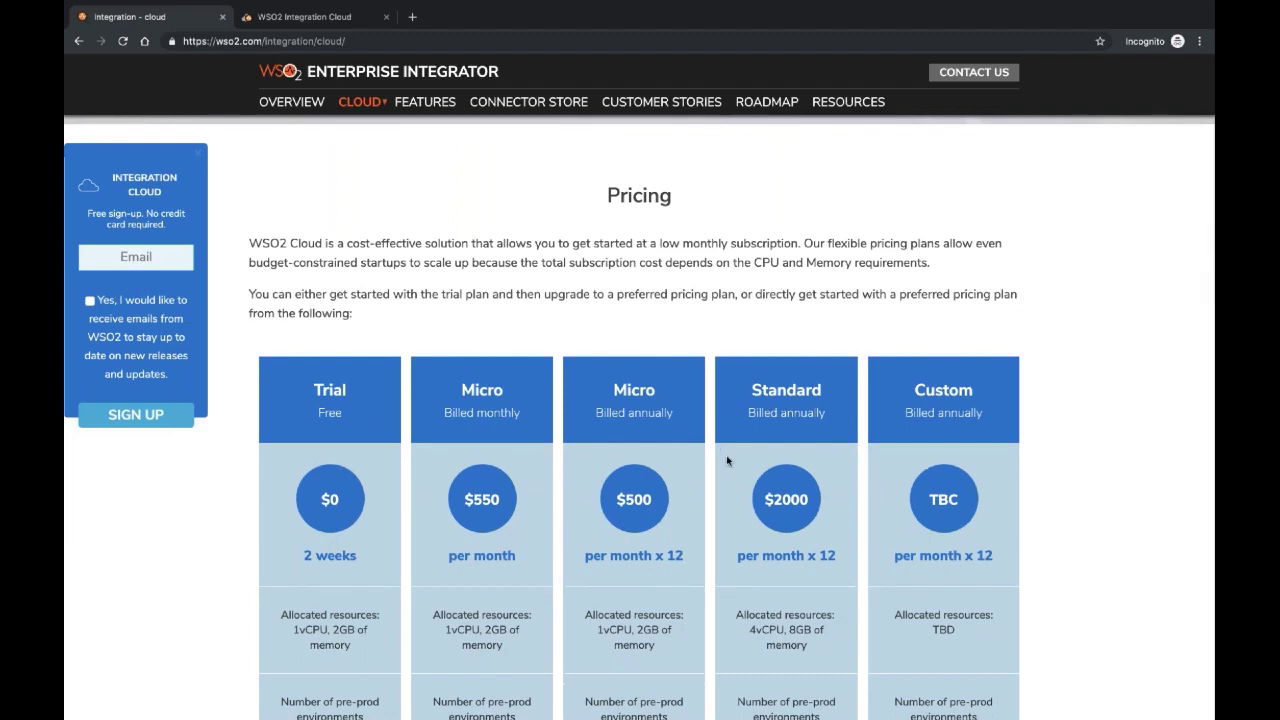
scroll(727, 461, up, 10)
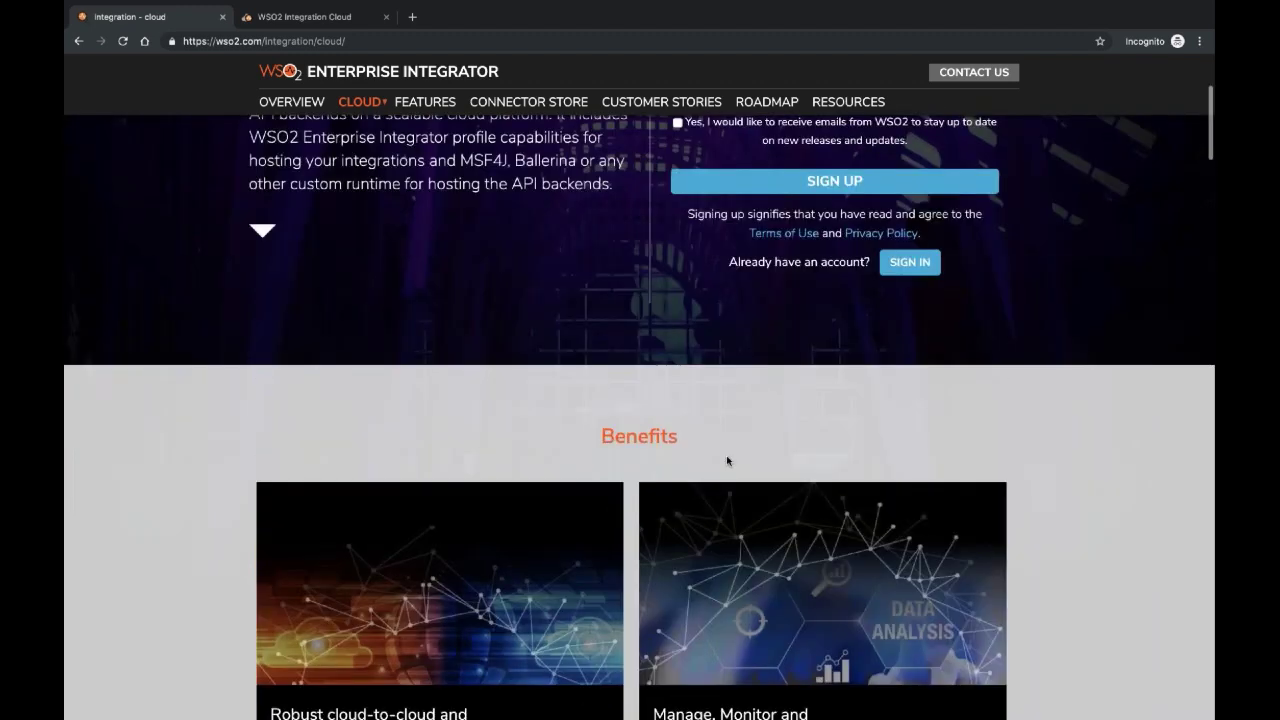
scroll(727, 461, up, 3)
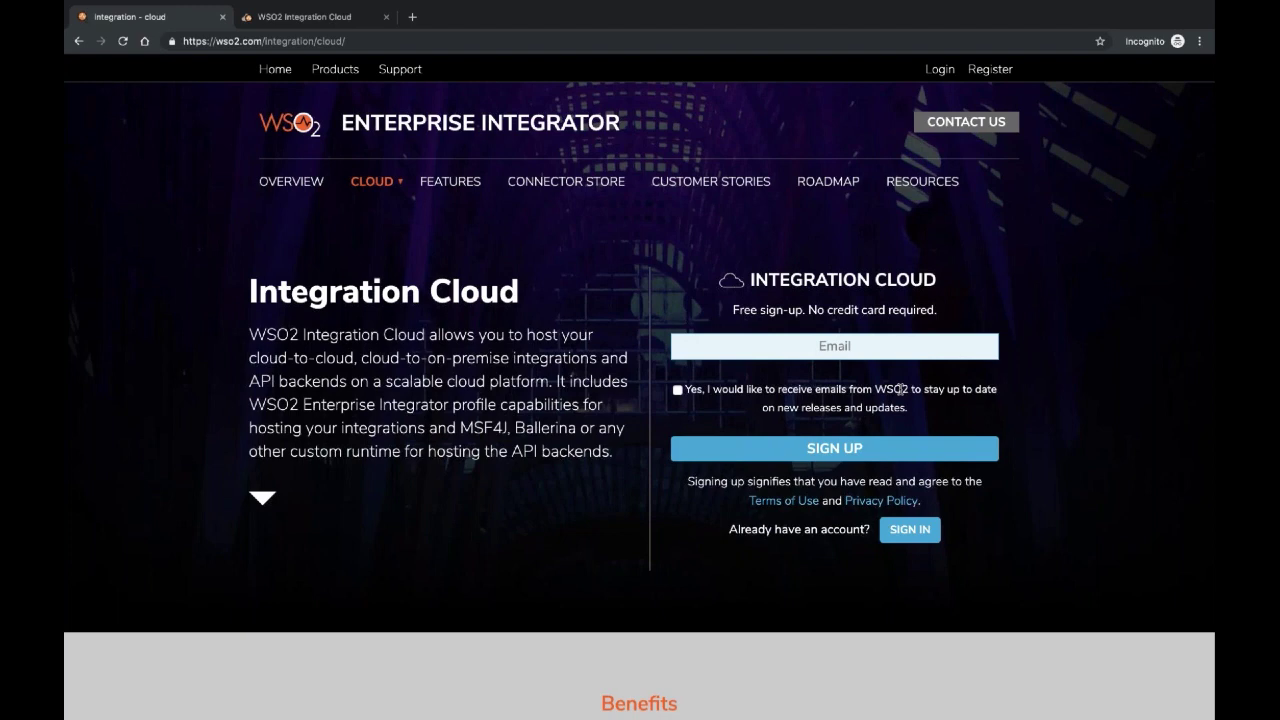
scroll(900, 389, down, 1)
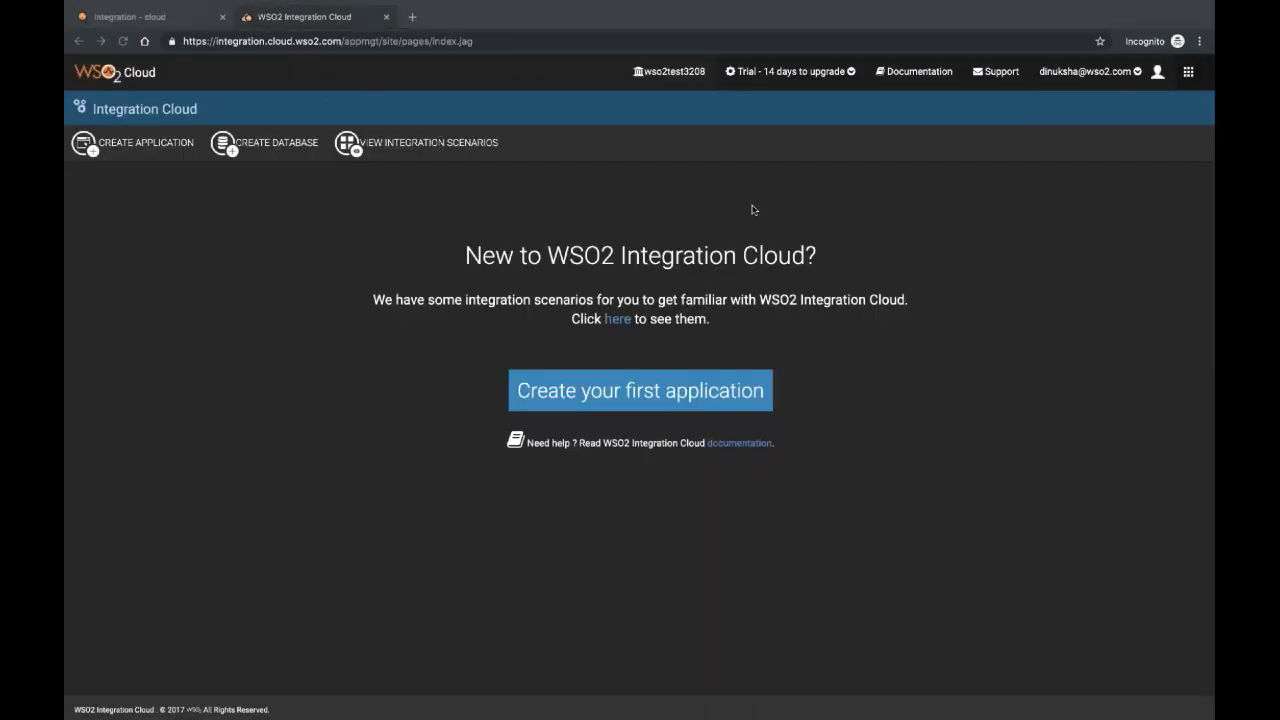
Start a WSO2 ESB Composite Application that deploys from the local file system.
click(614, 392)
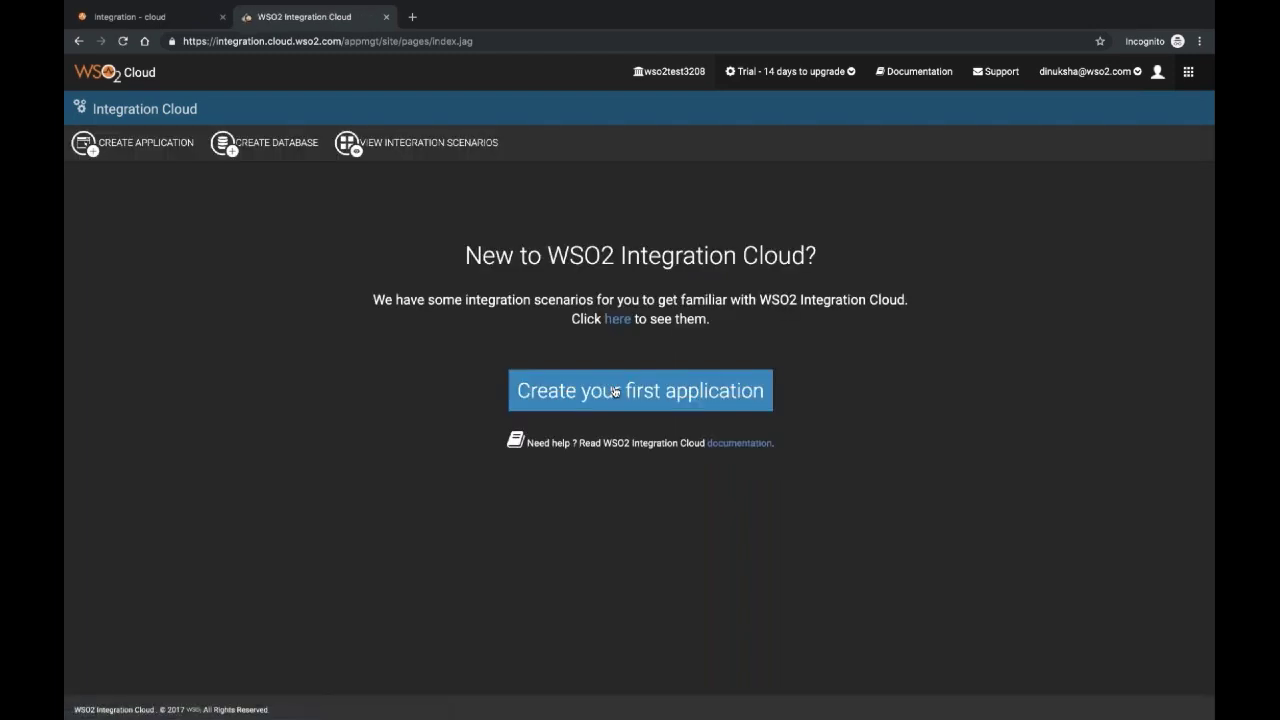
click(614, 392)
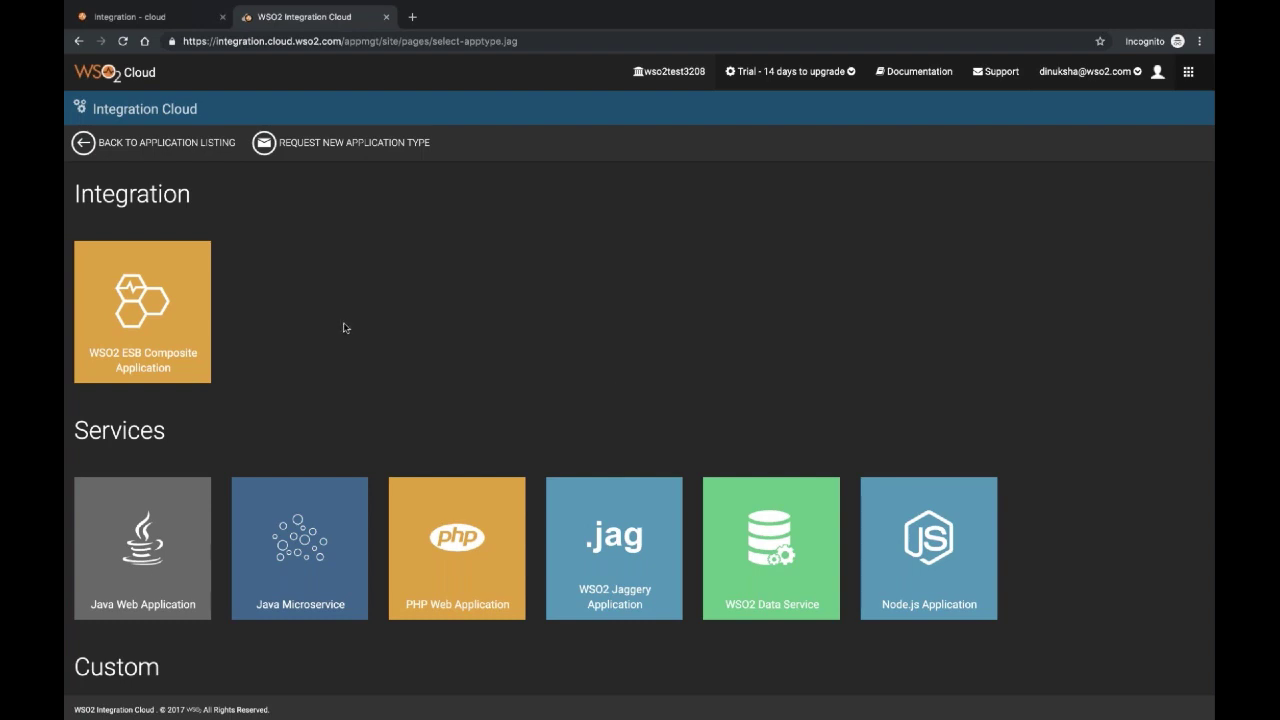
click(170, 293)
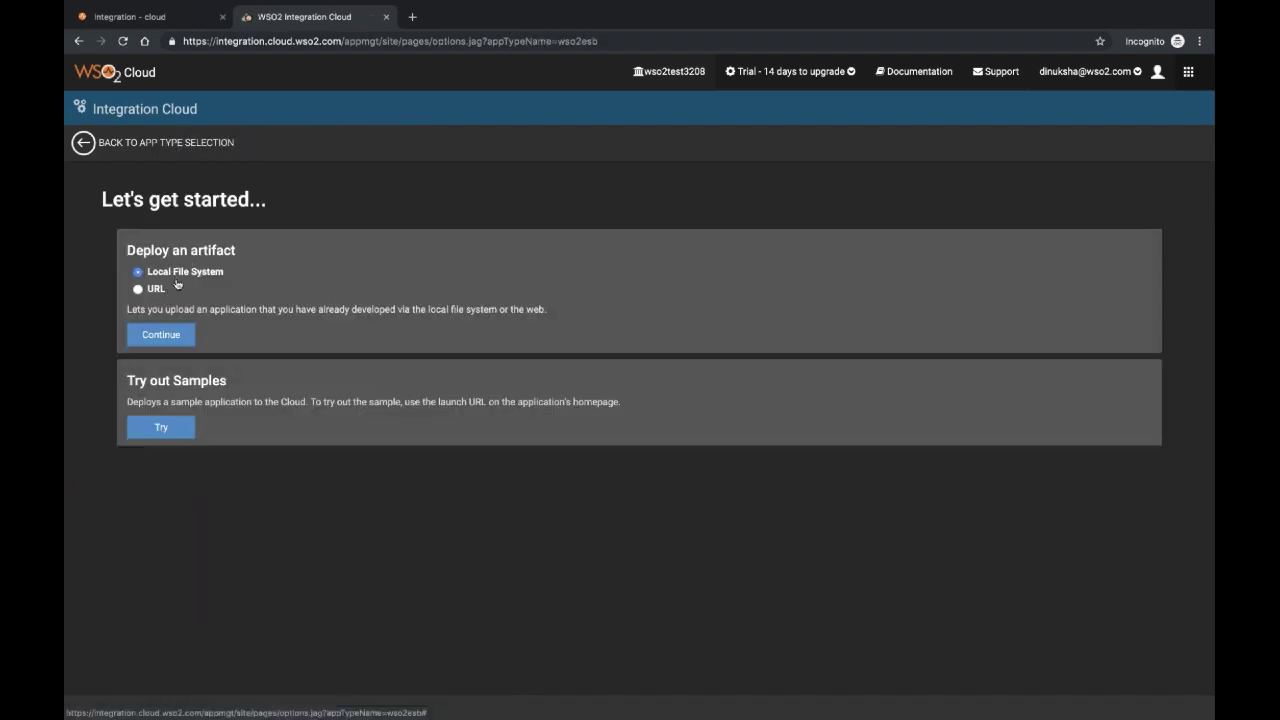
click(174, 336)
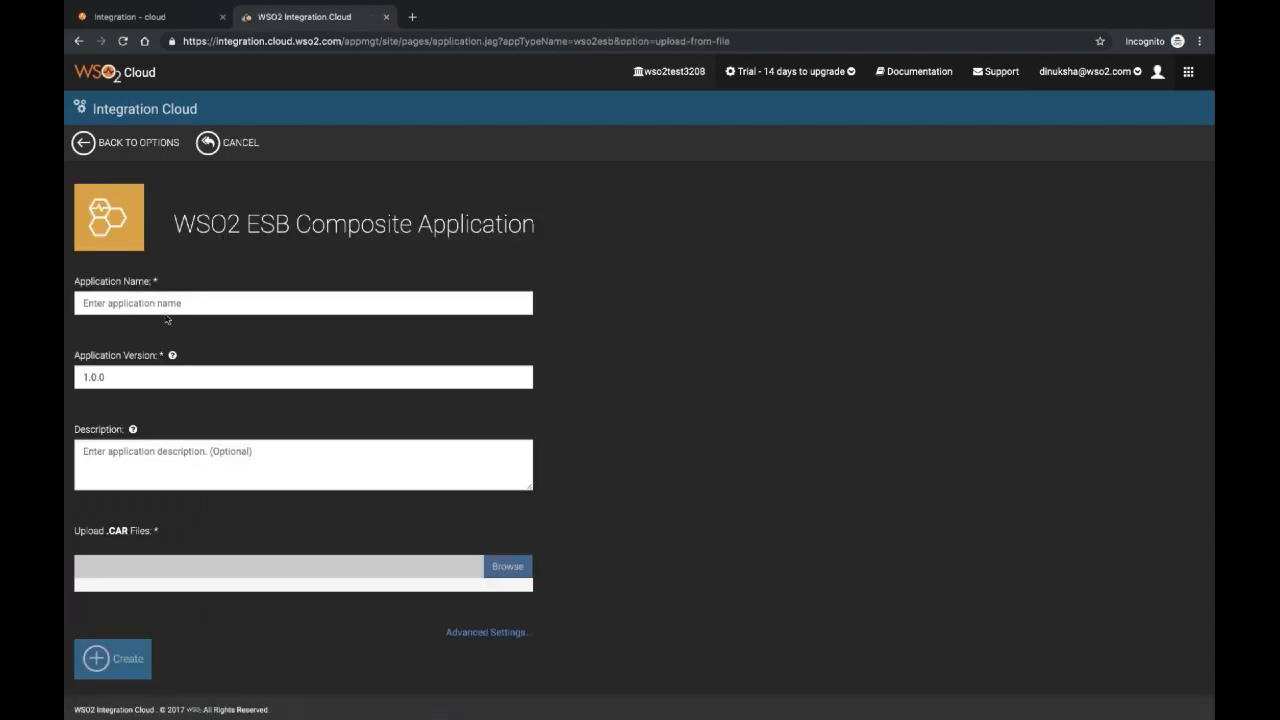
click(161, 300)
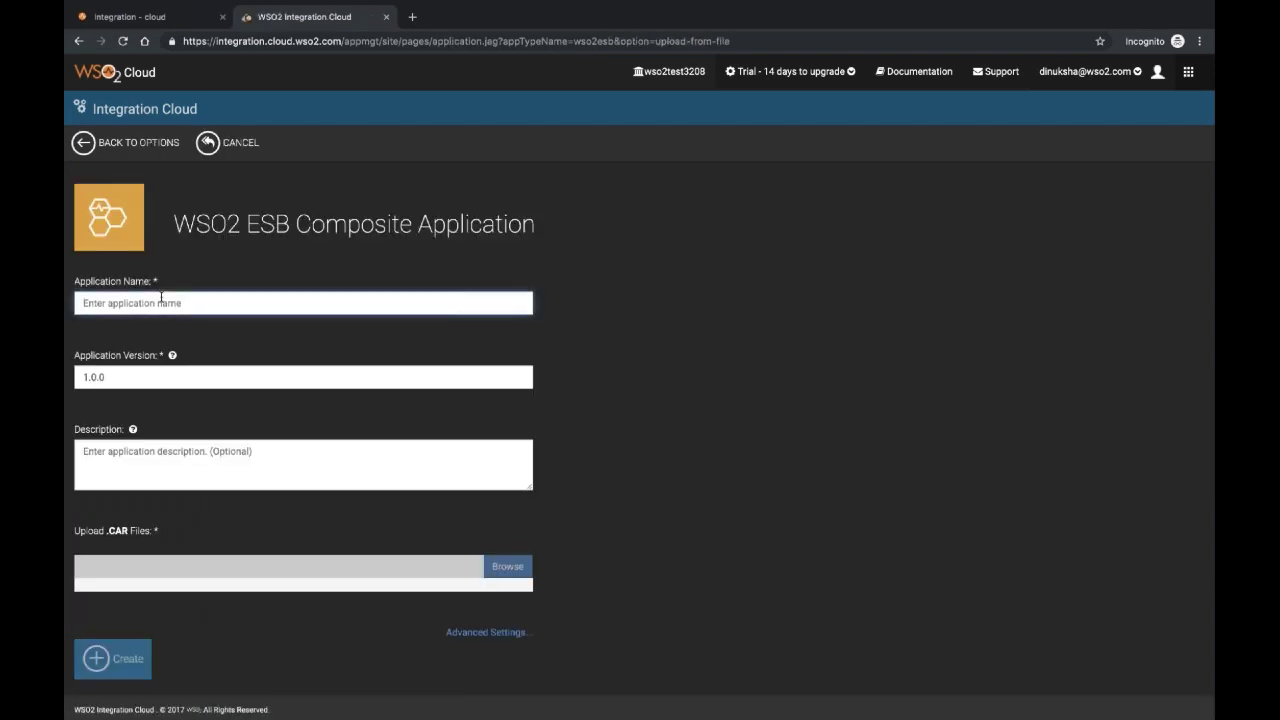
Name the application restapplication, then select RESTProxyProjectCompositeApplication in Integration Studio.
text(resta)
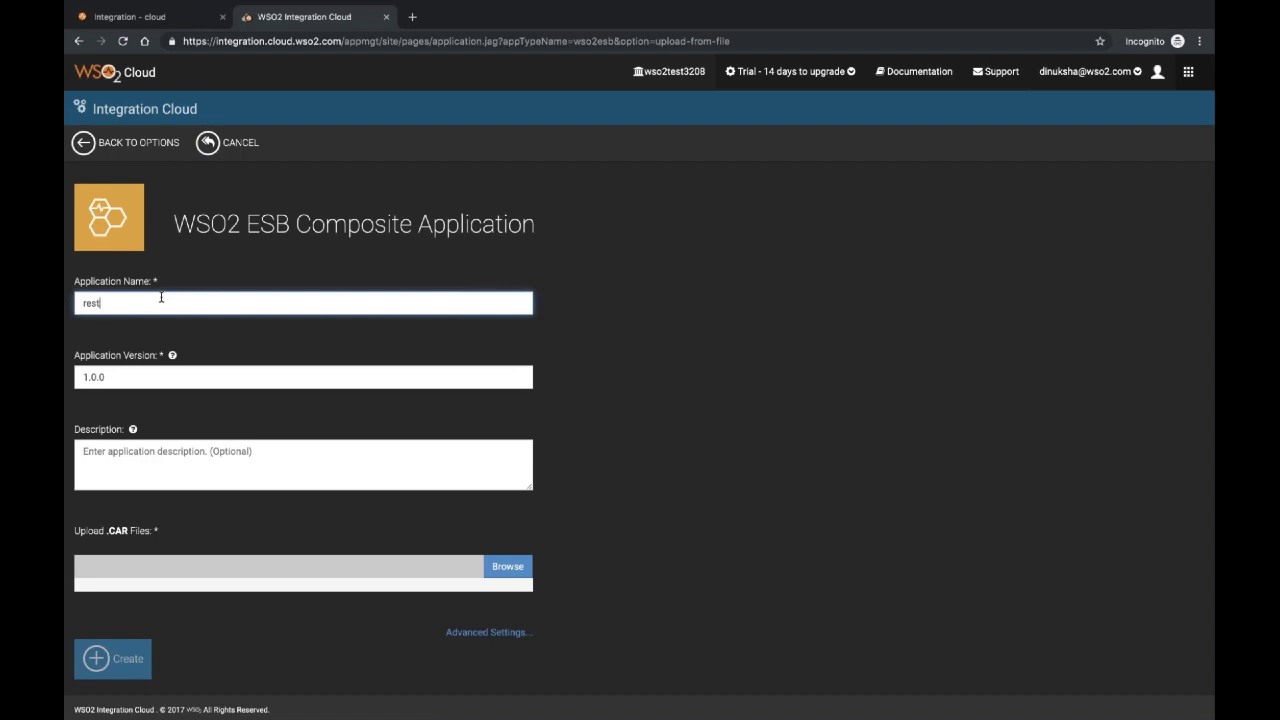
text(pplication)
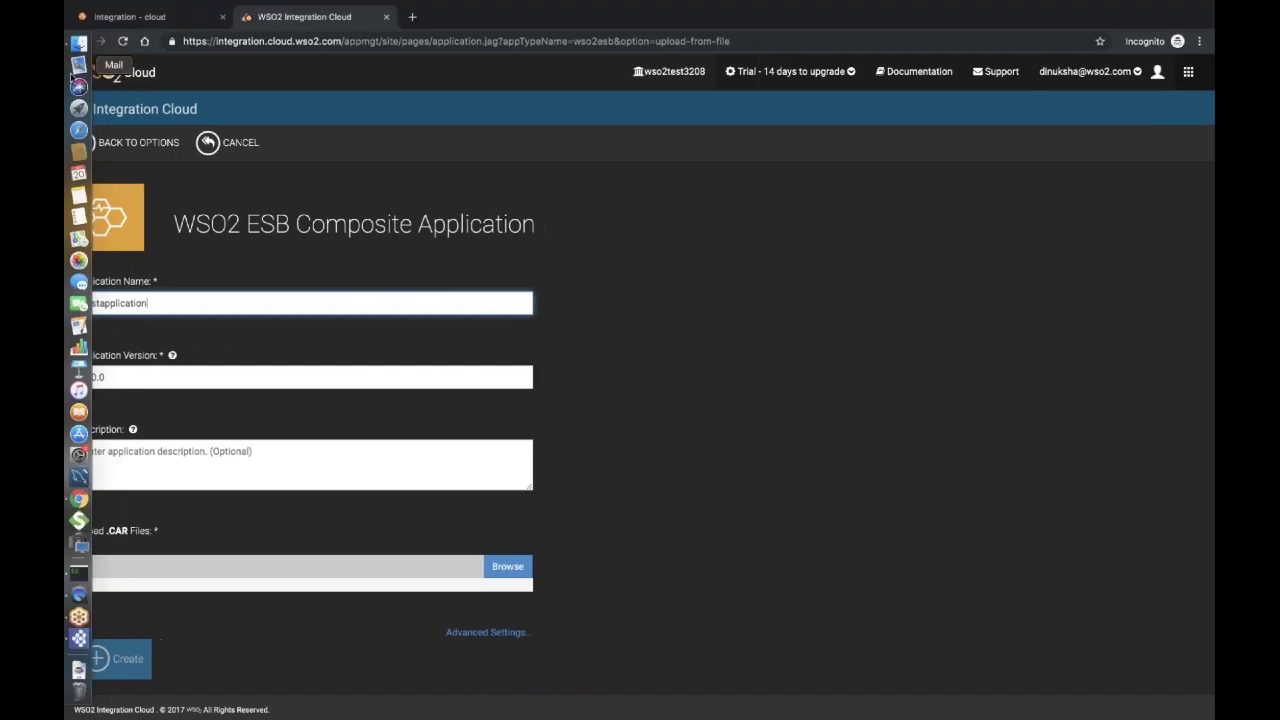
click(79, 637)
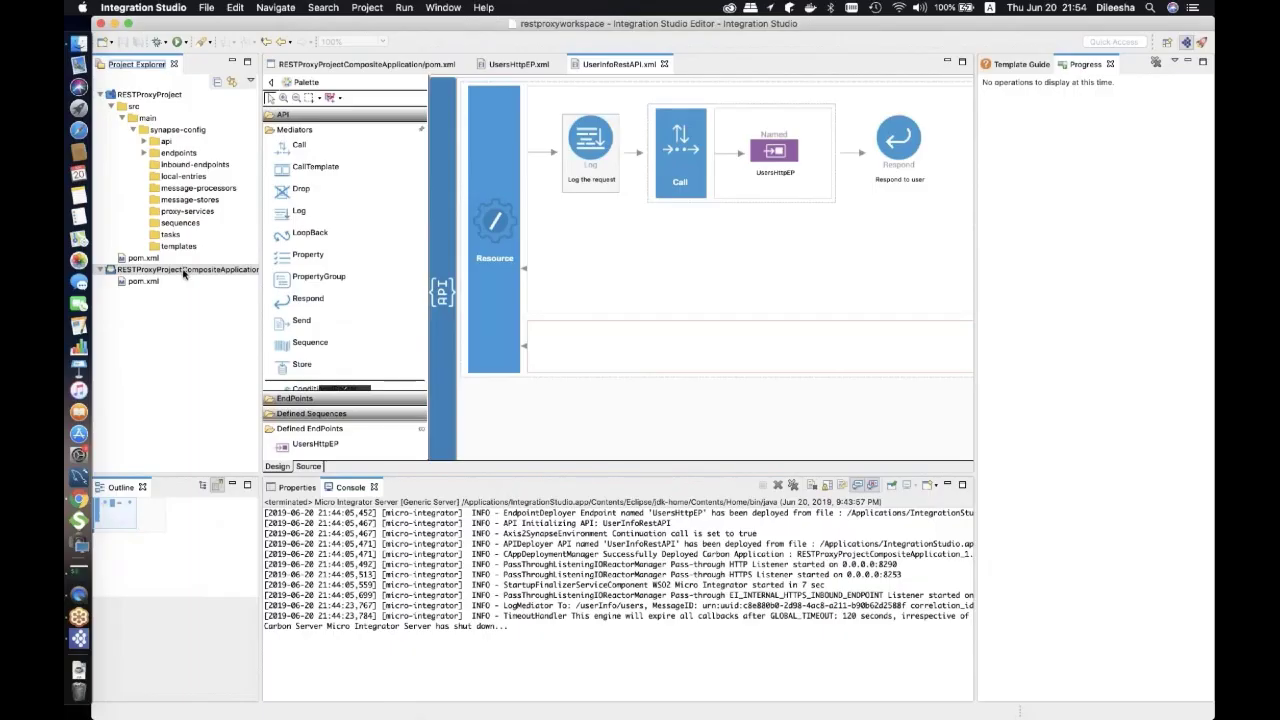
click(183, 271)
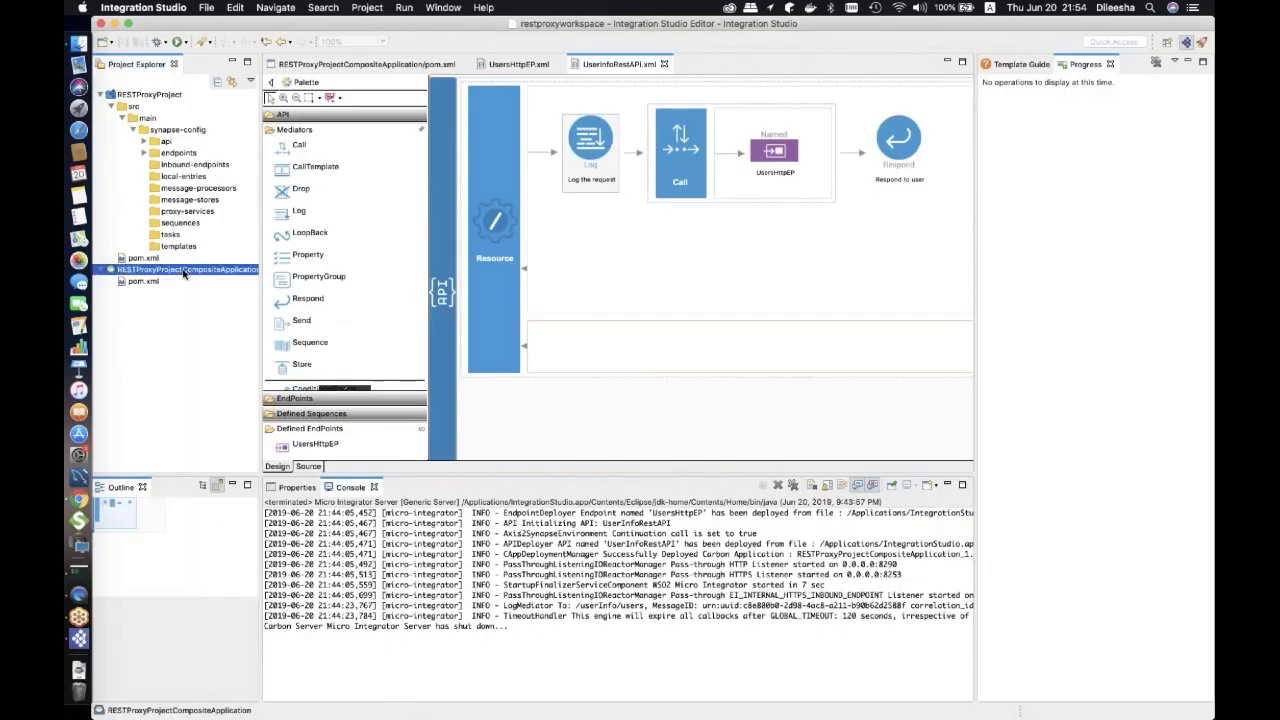
Export RESTProxyProjectCompositeApplication 1.0.0 as a .car archive to the Desktop.
right_click(183, 271)
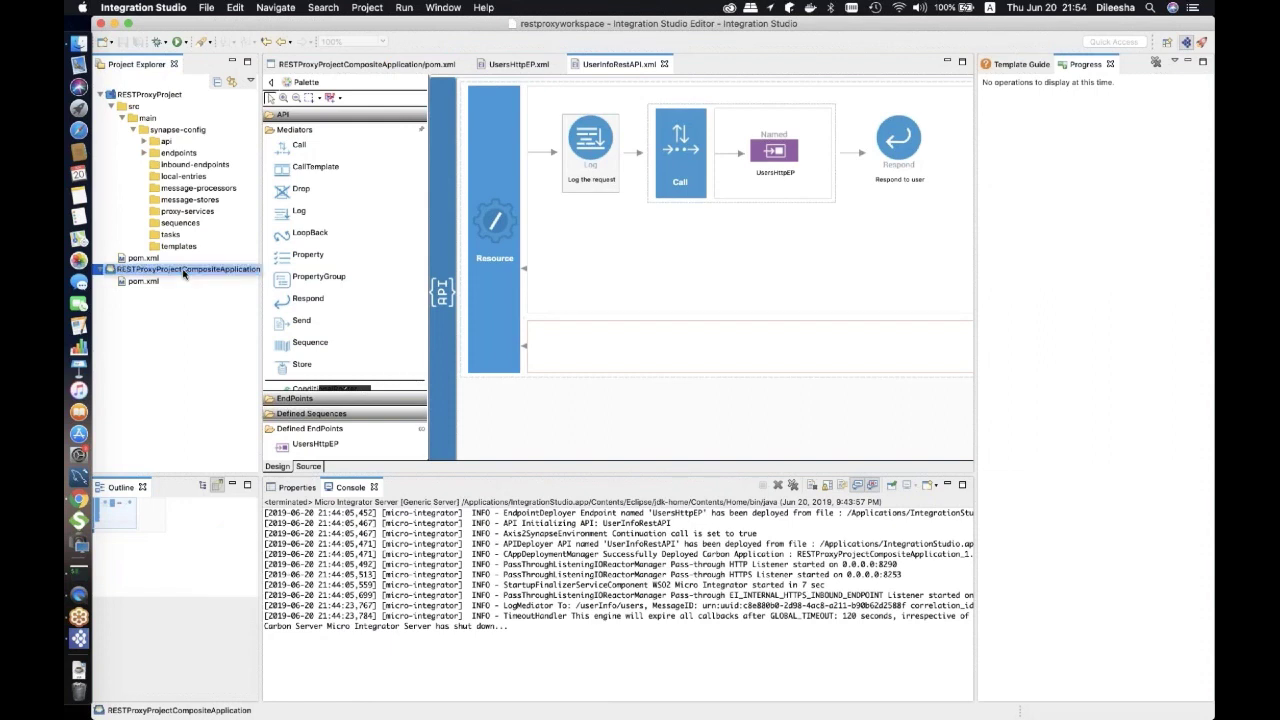
right_click(183, 271)
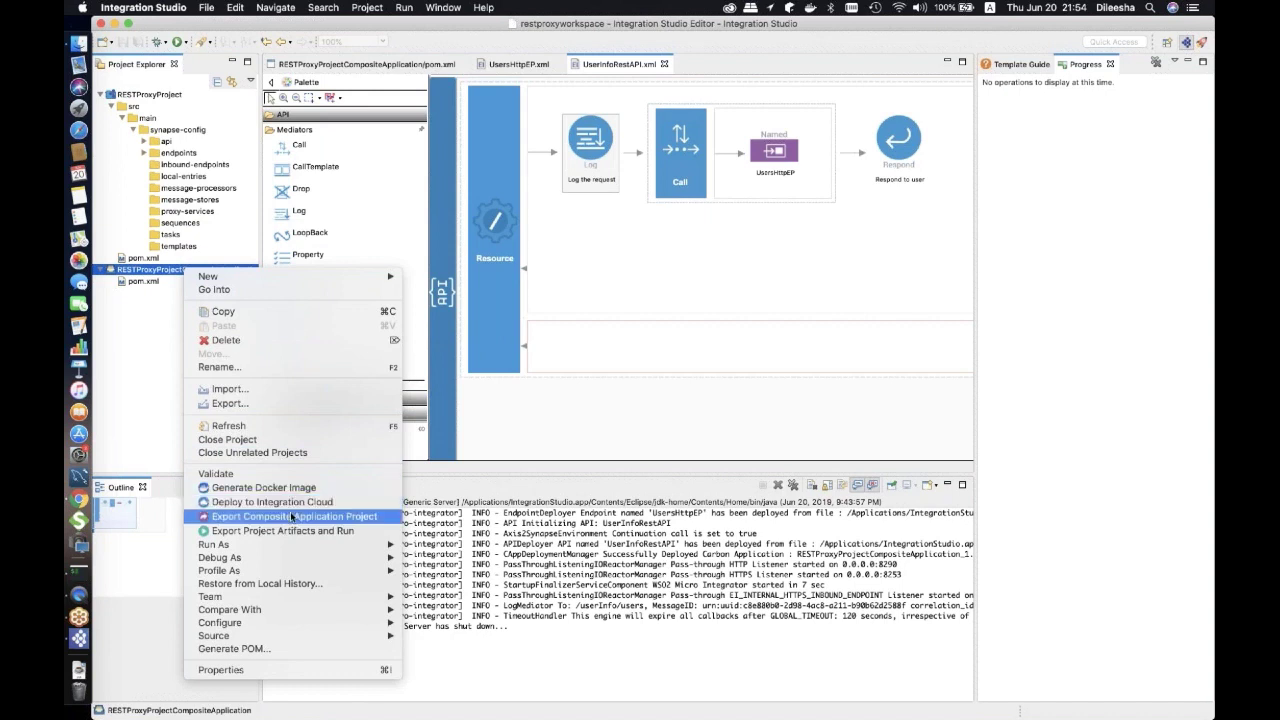
click(292, 516)
click(612, 242)
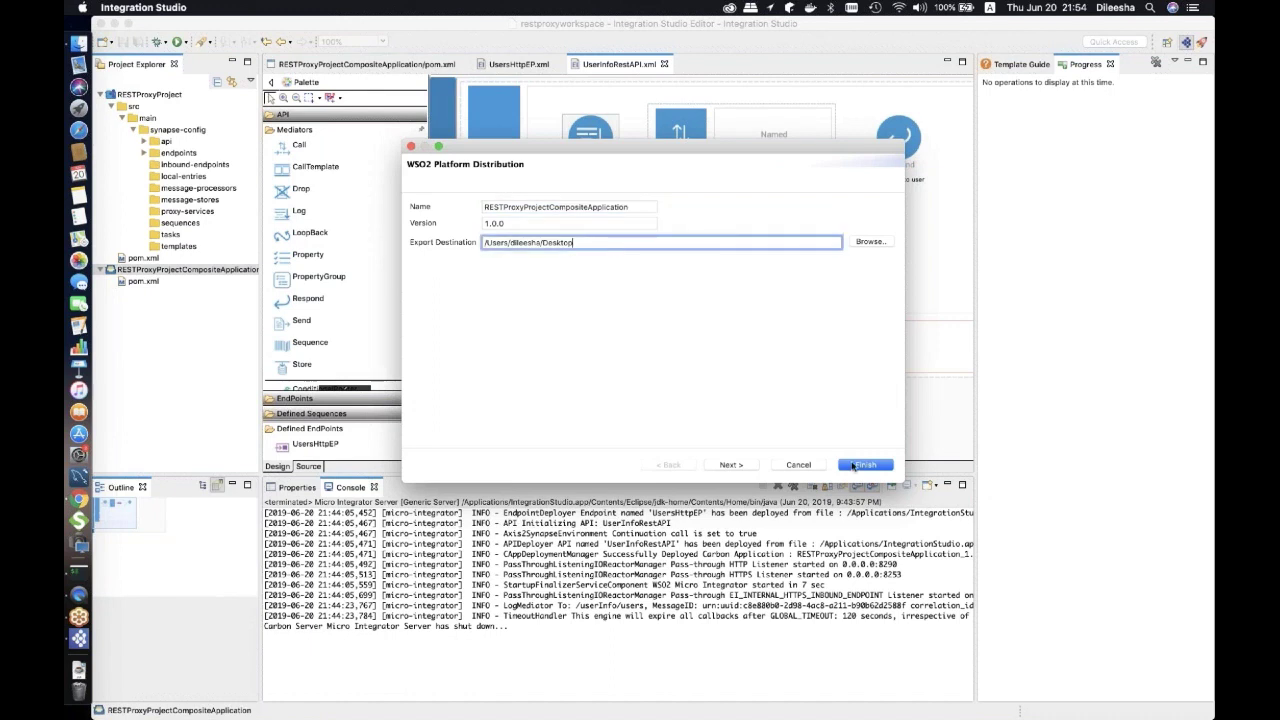
click(853, 466)
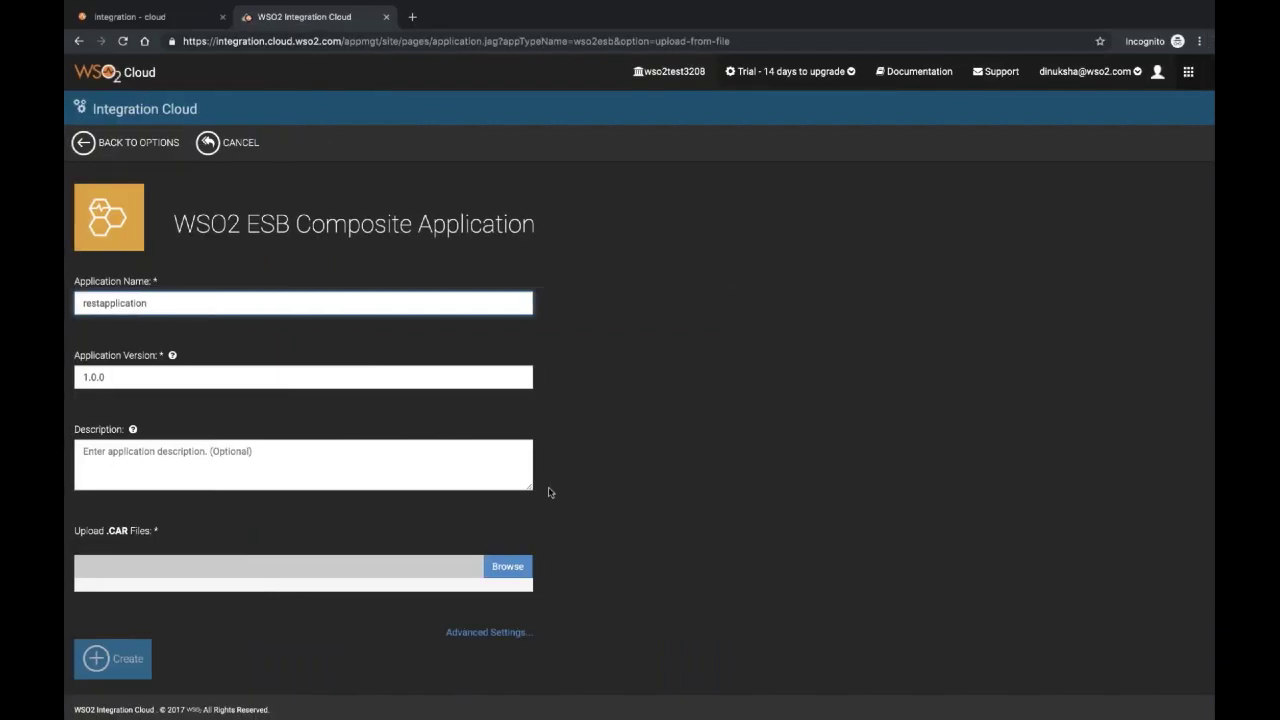
Upload RESTProxyProjectCompositeApplication_1.0.0.car from the Desktop and create restapplication.
click(509, 567)
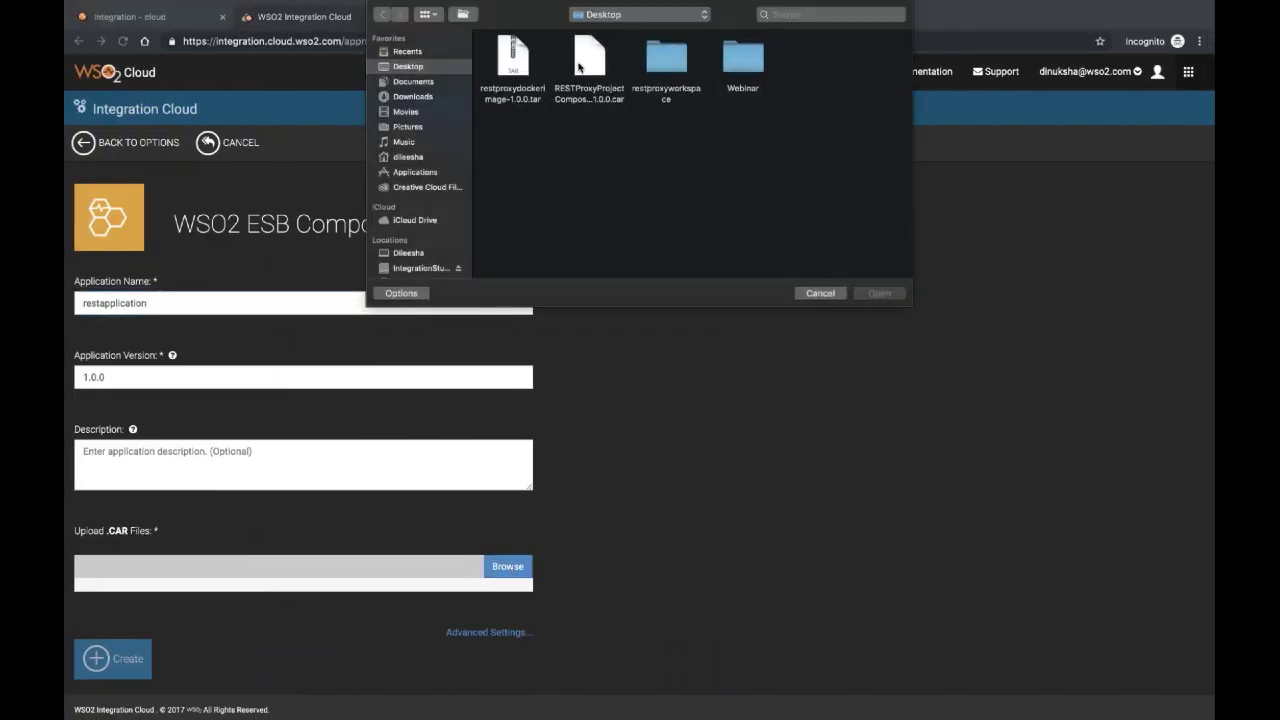
click(580, 72)
click(877, 293)
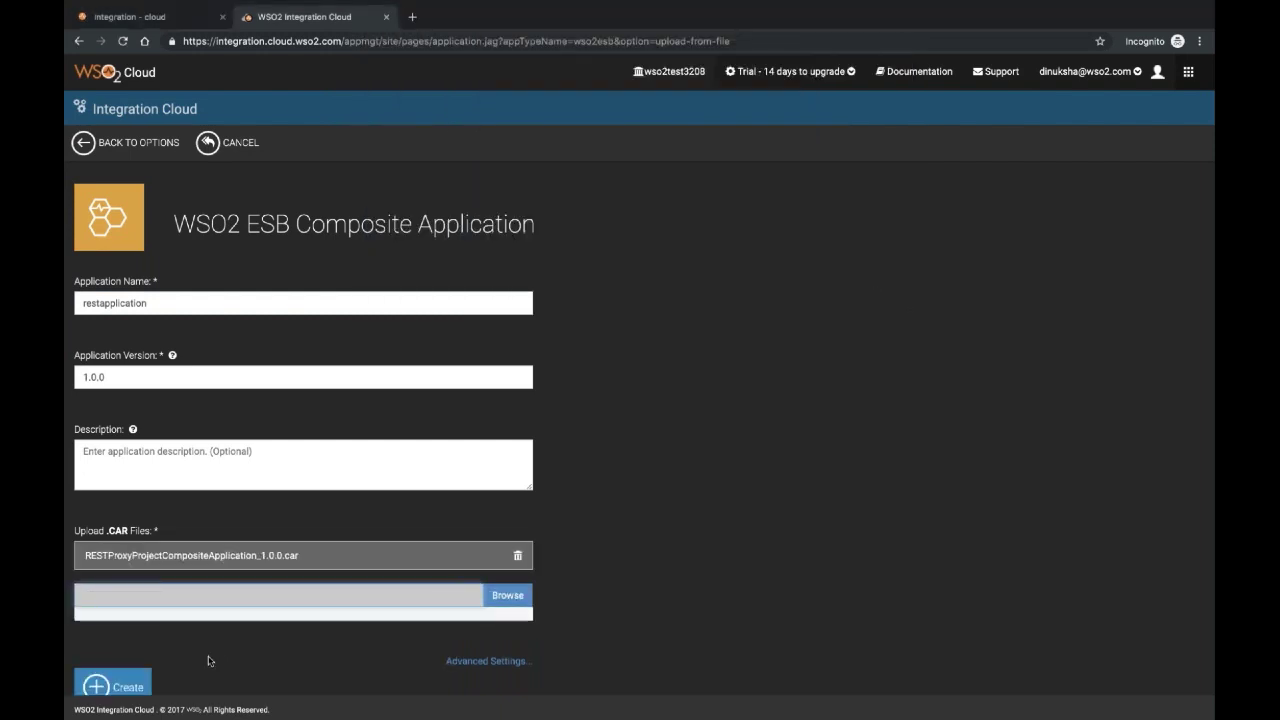
click(162, 683)
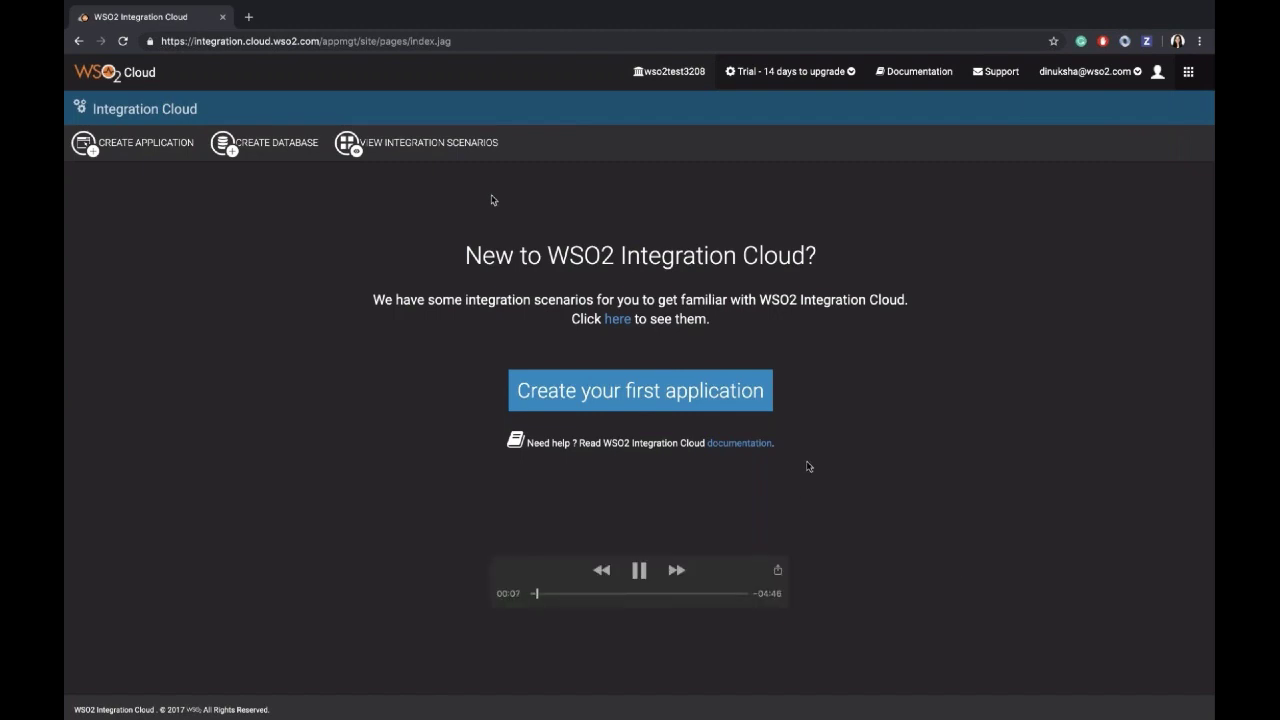
Deploy RestProxyProjectCompositeApplication to Integration Cloud from Integration Studio's project menu.
key(ctrl+Left)
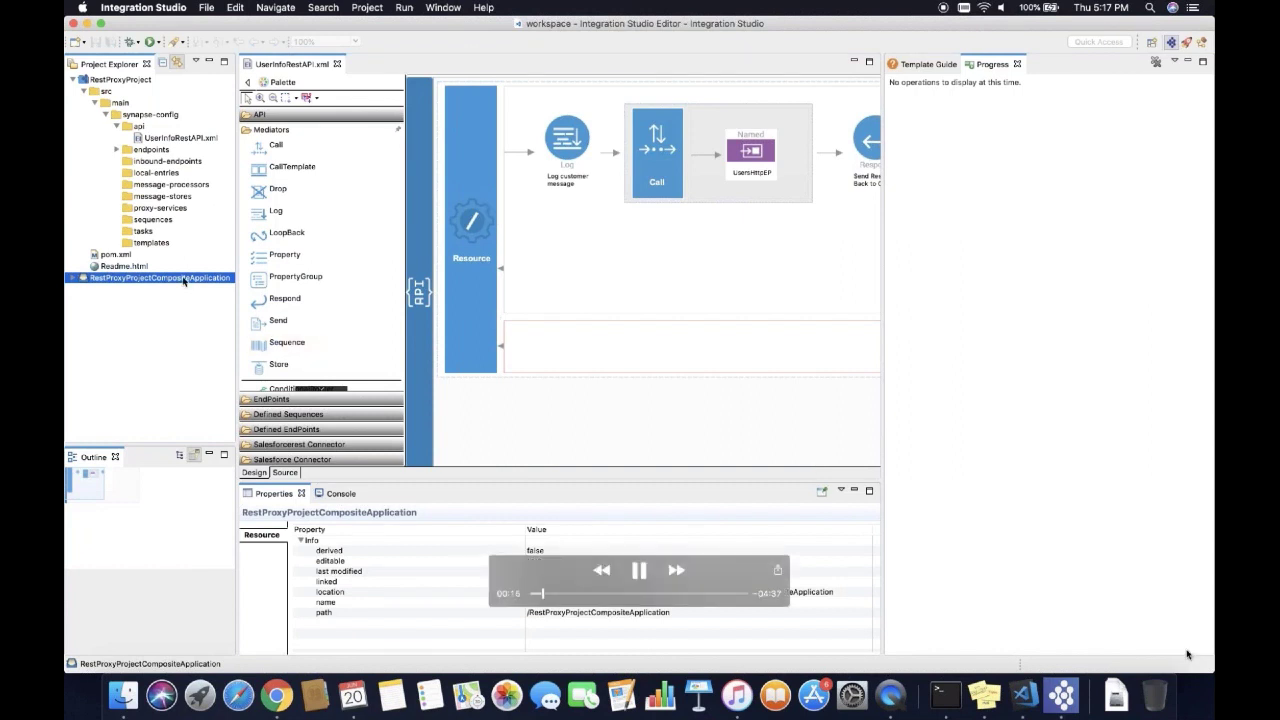
right_click(183, 281)
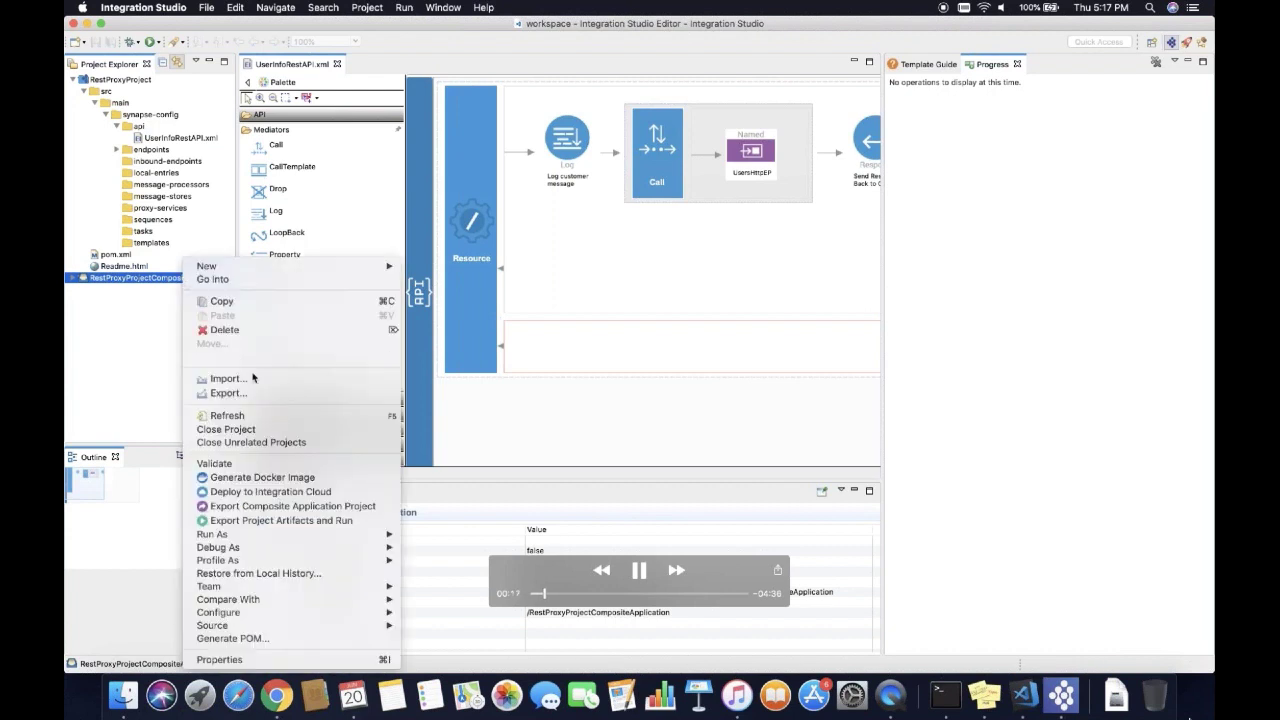
click(272, 492)
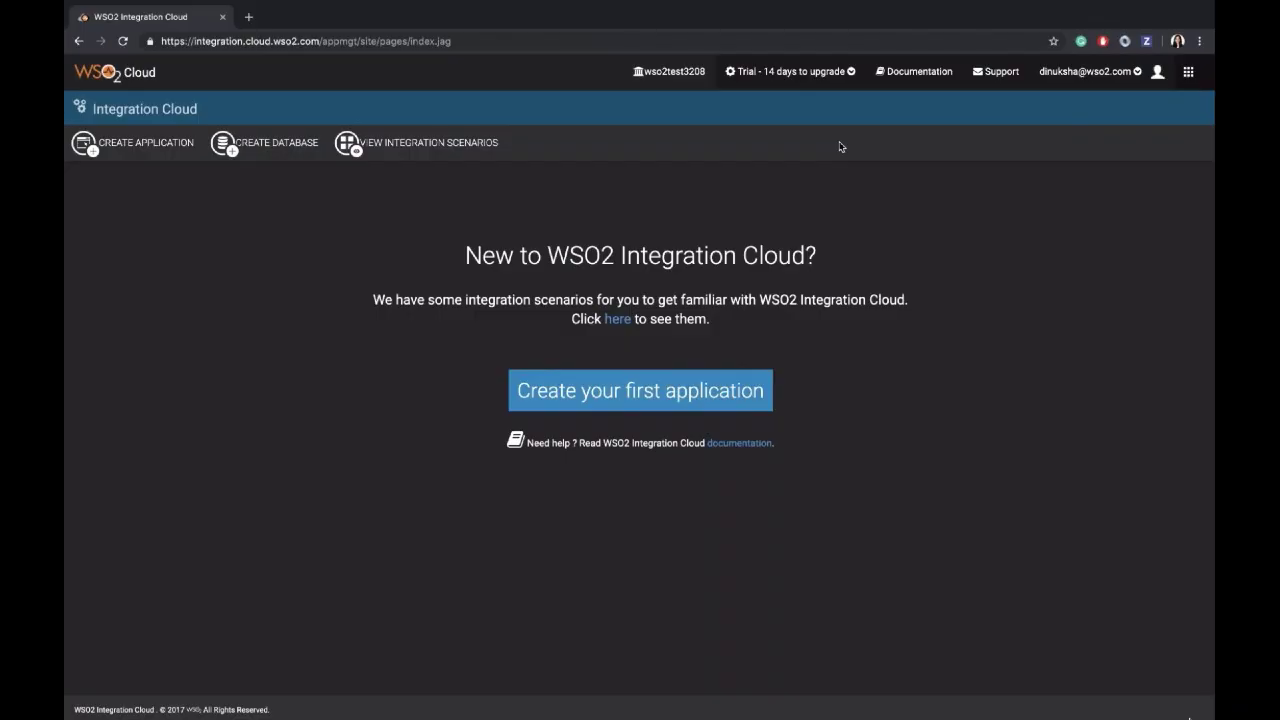
Select the Organization Key value on WSO2 Cloud's Manage Organizations page.
click(1188, 75)
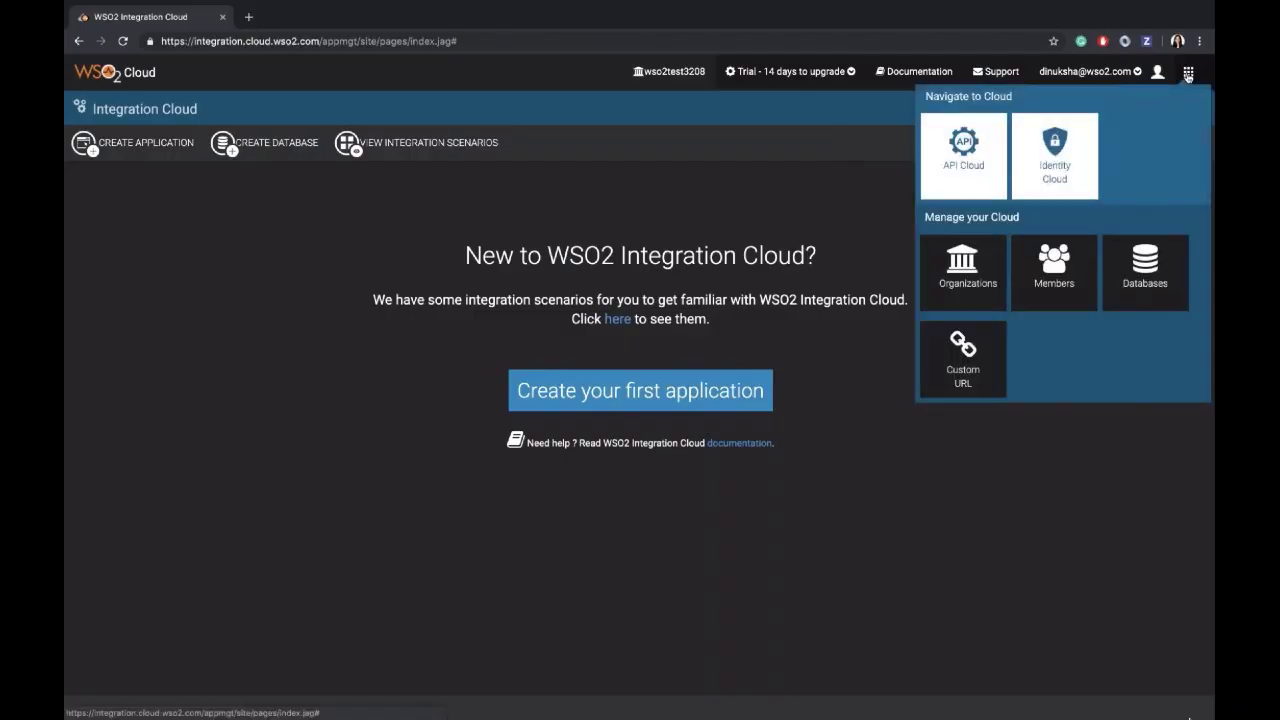
click(980, 270)
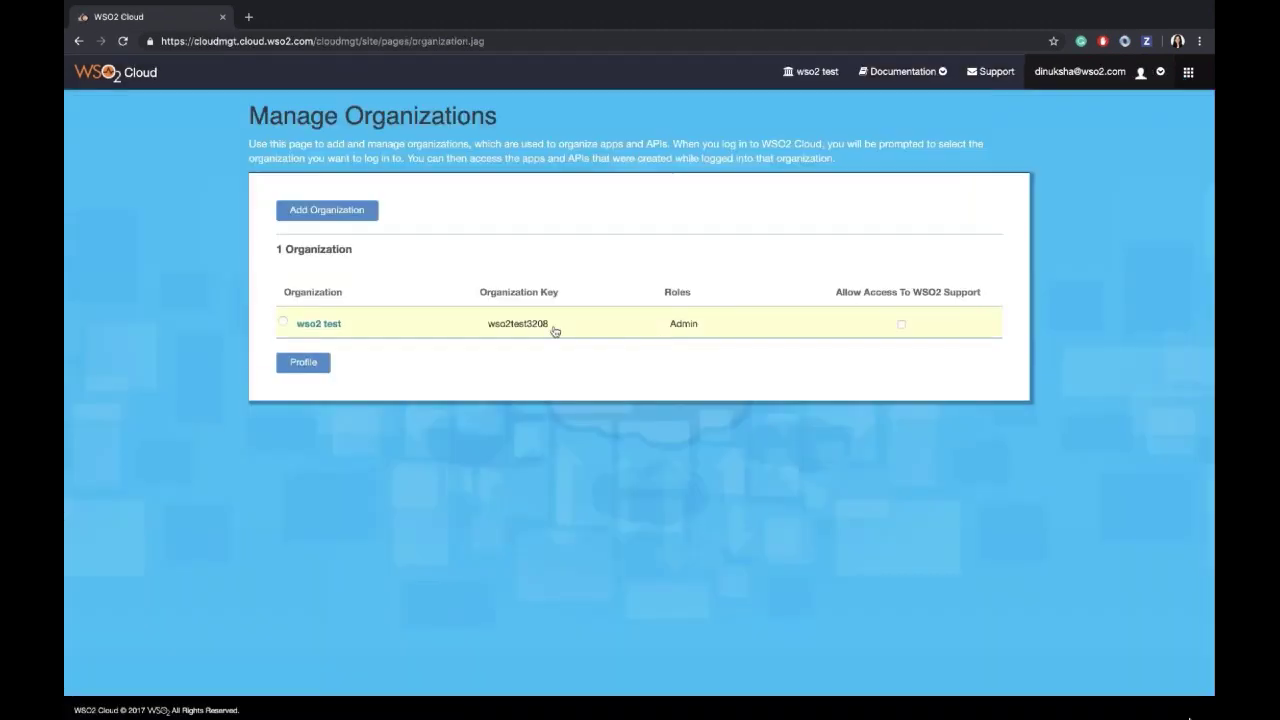
drag(487, 330, 551, 334)
key(super+c)
Log in to Integration Cloud with the pasted organization key, account e-mail and password.
key(ctrl+Left)
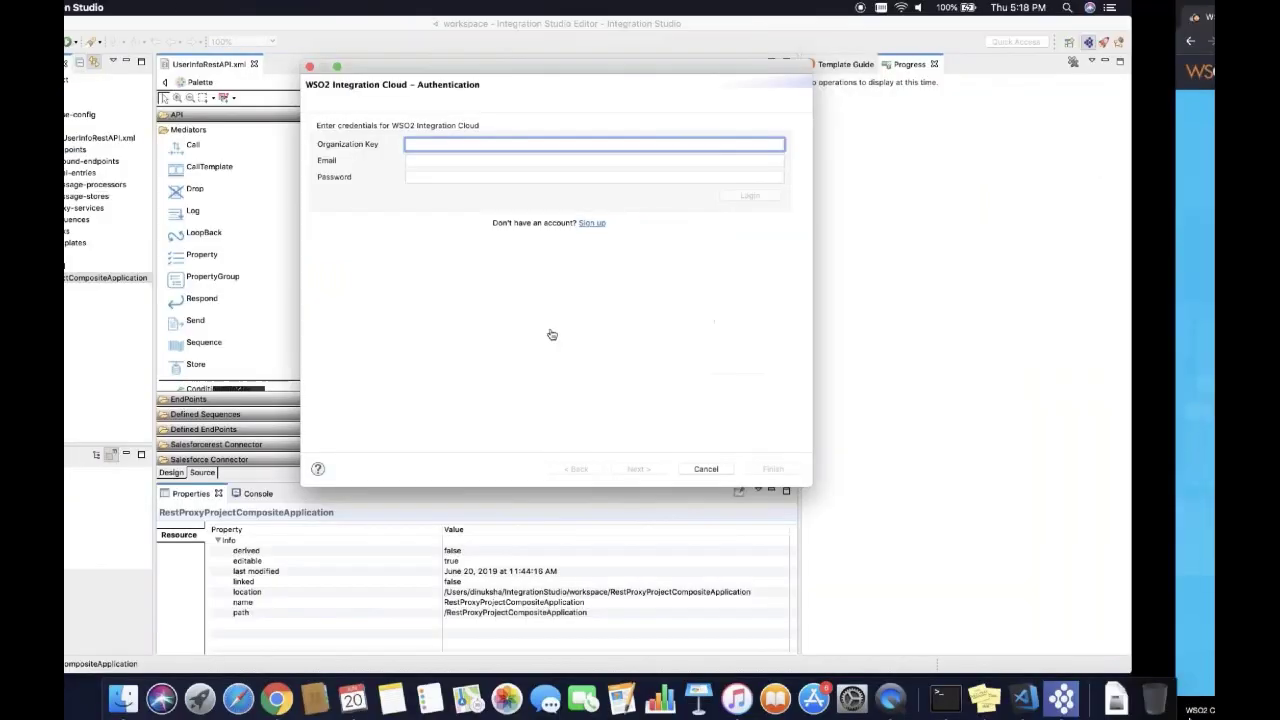
key(super+v)
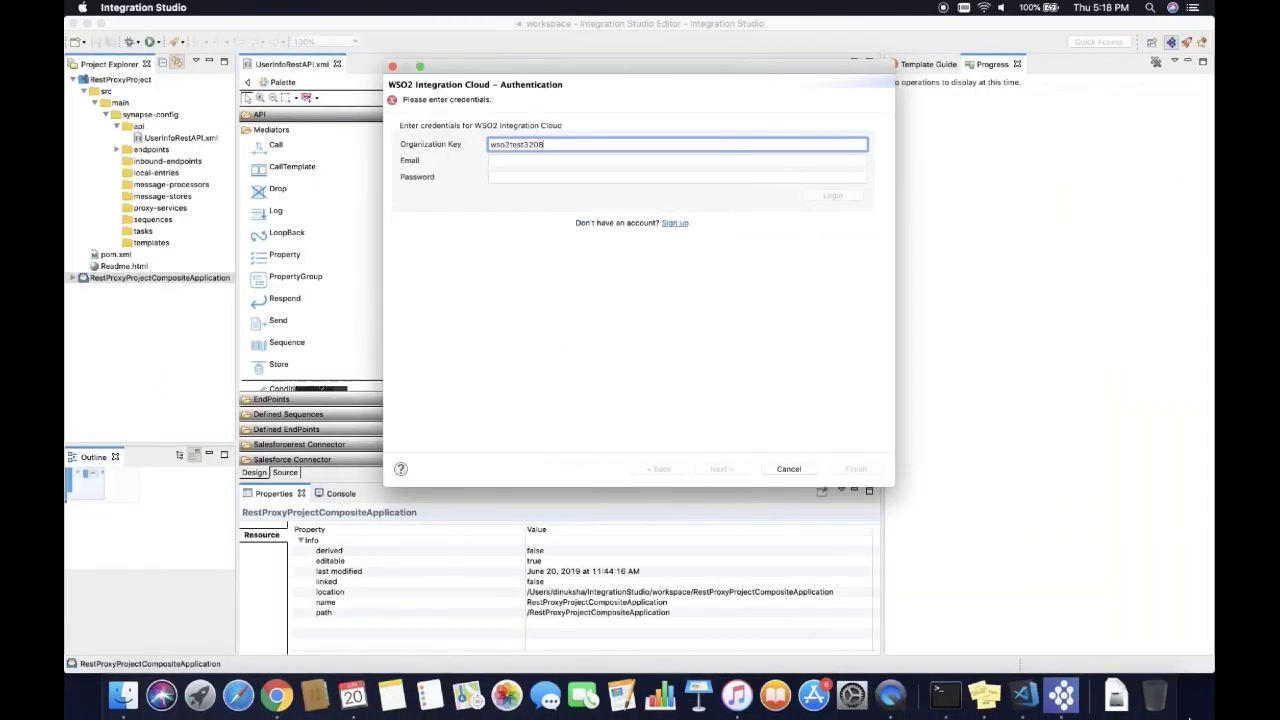
key(Tab)
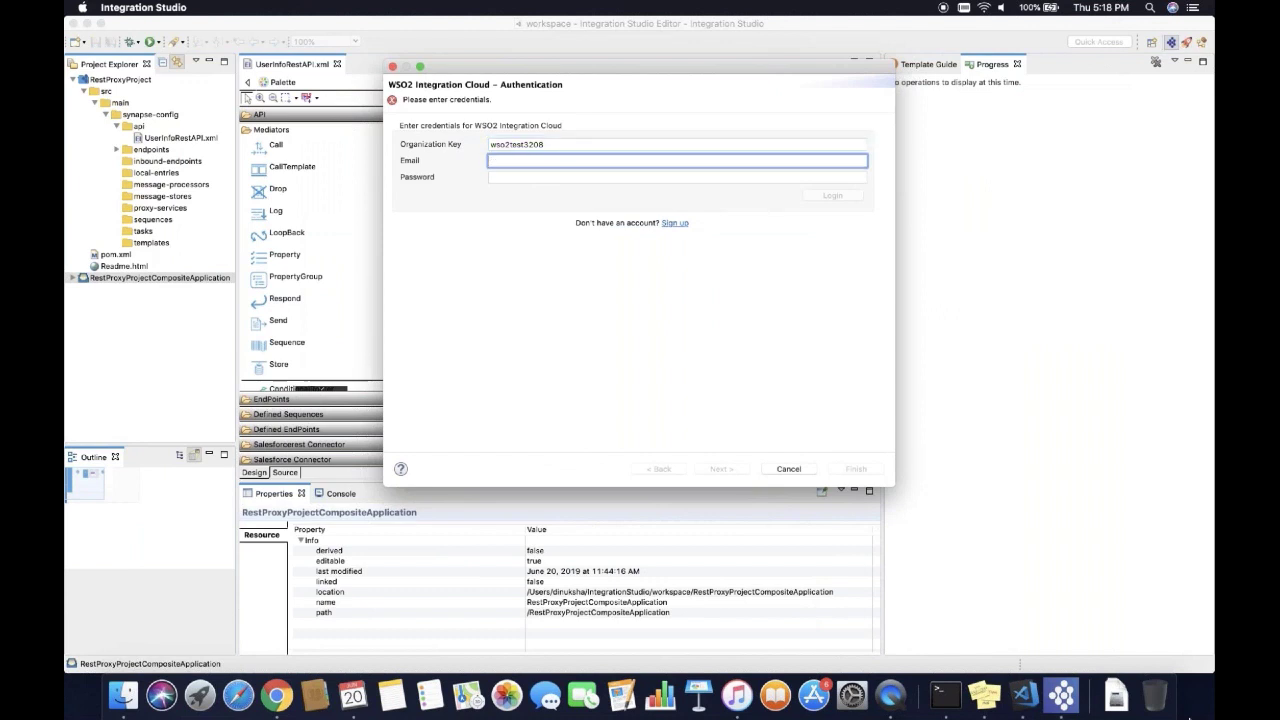
key(Tab)
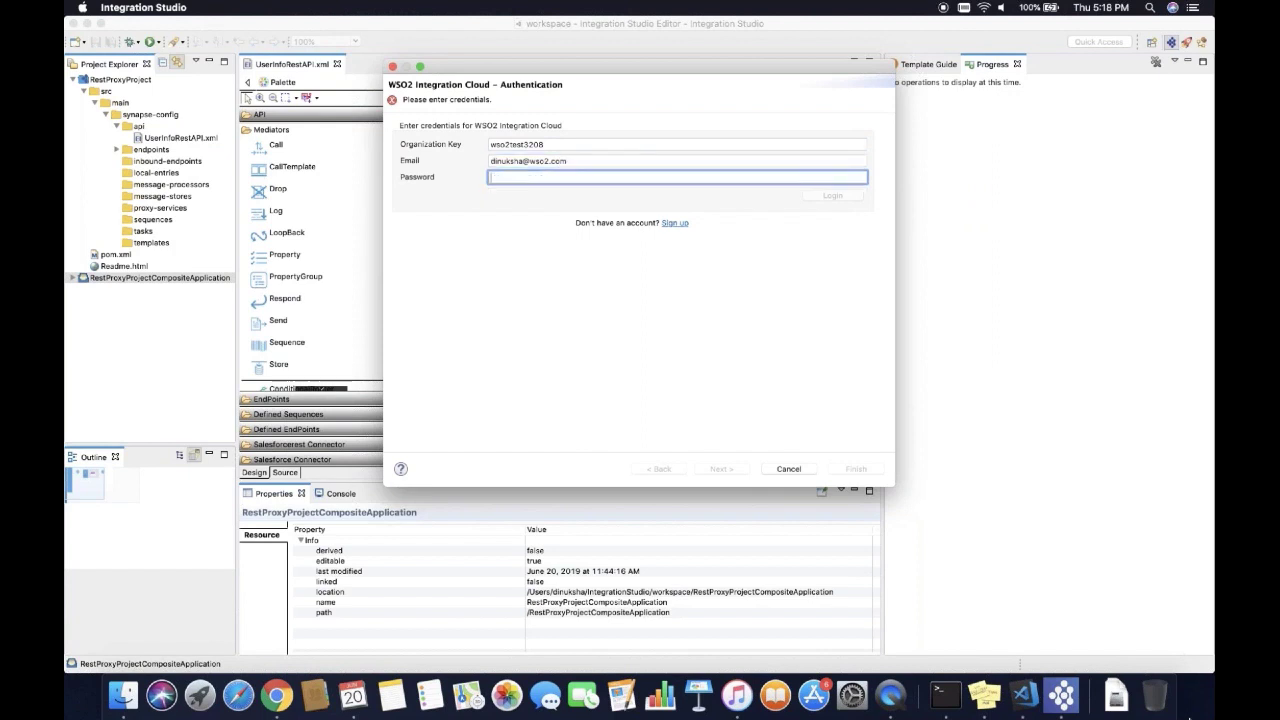
text(***********)
click(838, 196)
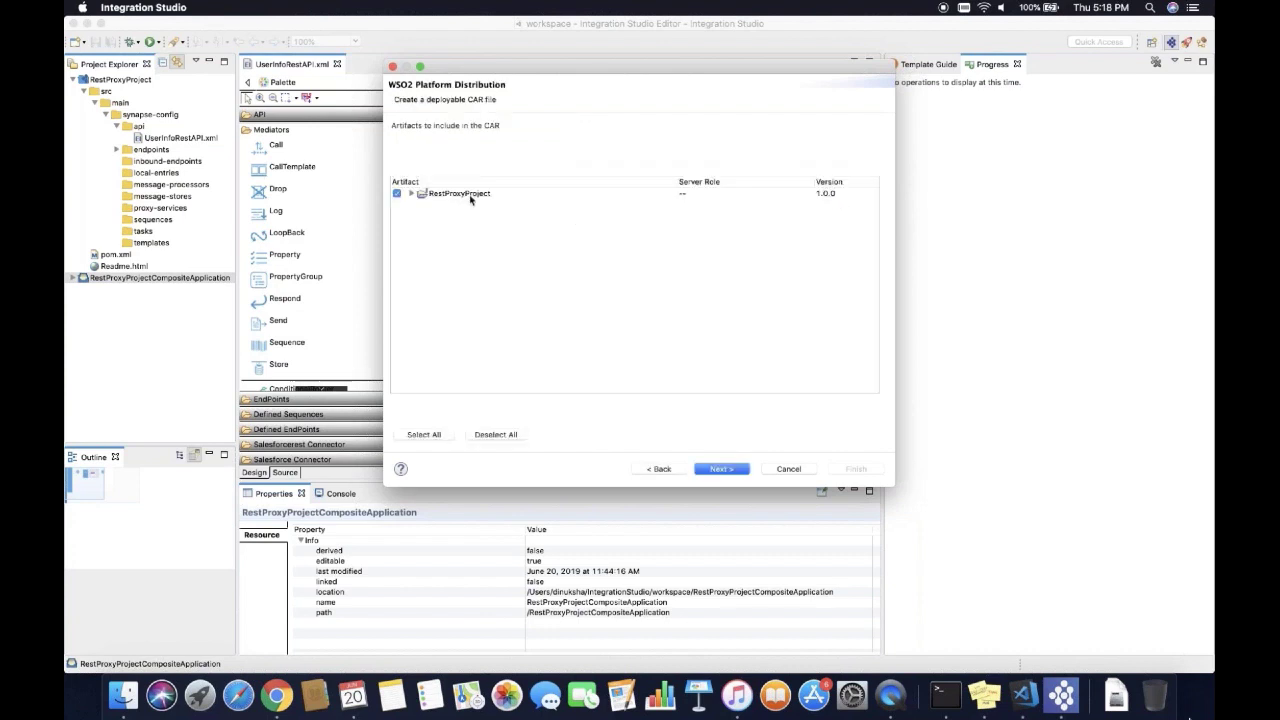
Expand RestProxyProject, keep its API and endpoint artifacts checked, and continue.
click(410, 194)
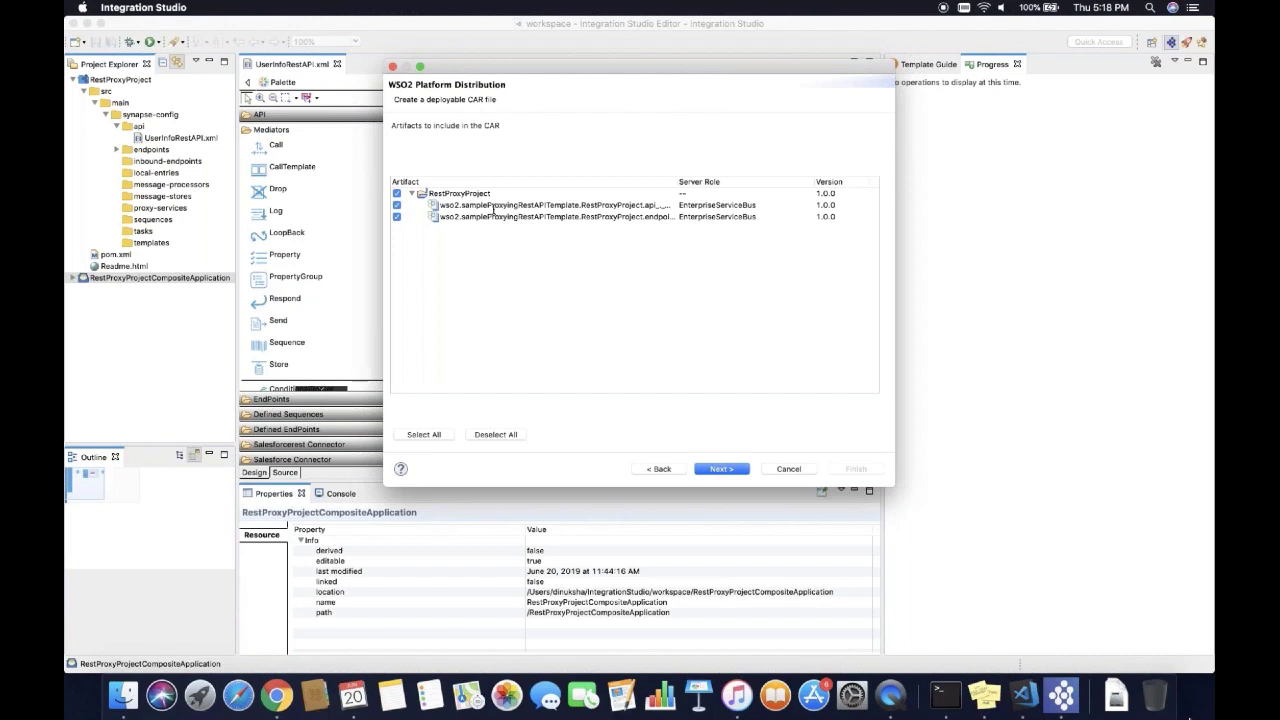
click(703, 470)
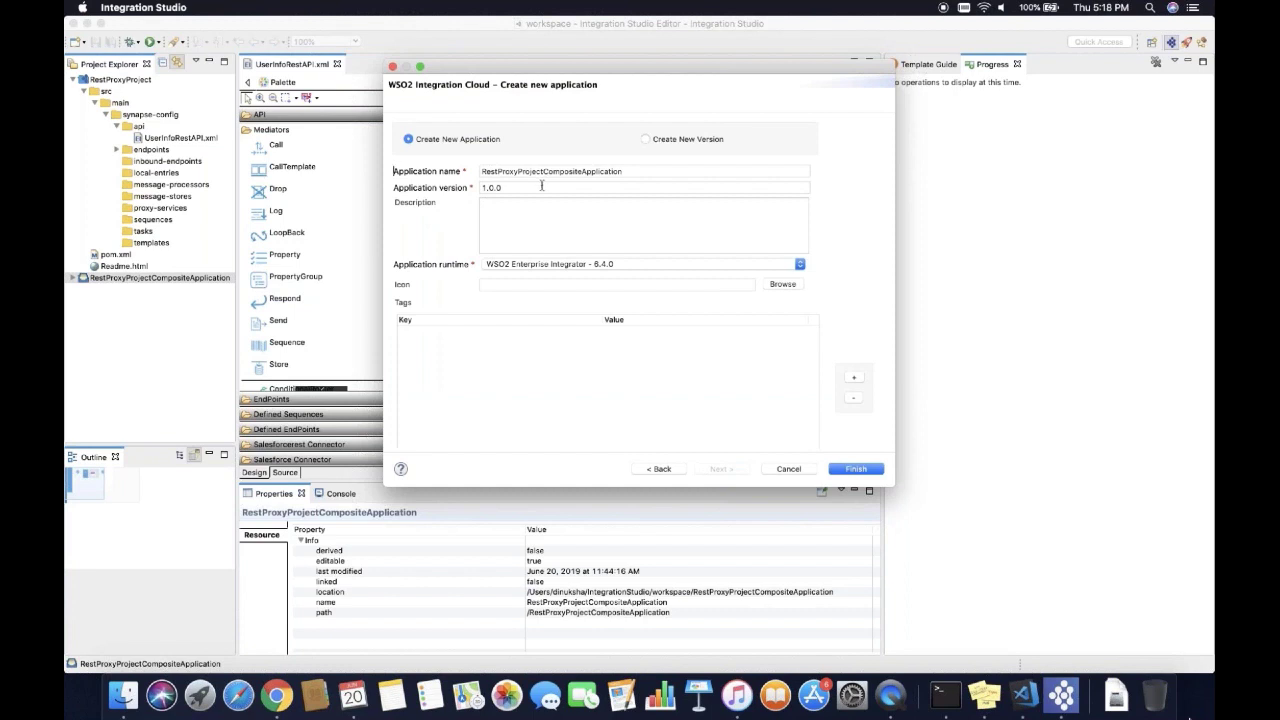
Describe the application as 'This is a test description.', keeping runtime WSO2 Enterprise Integrator 6.4.0.
click(514, 209)
text(This is a test description.)
click(522, 266)
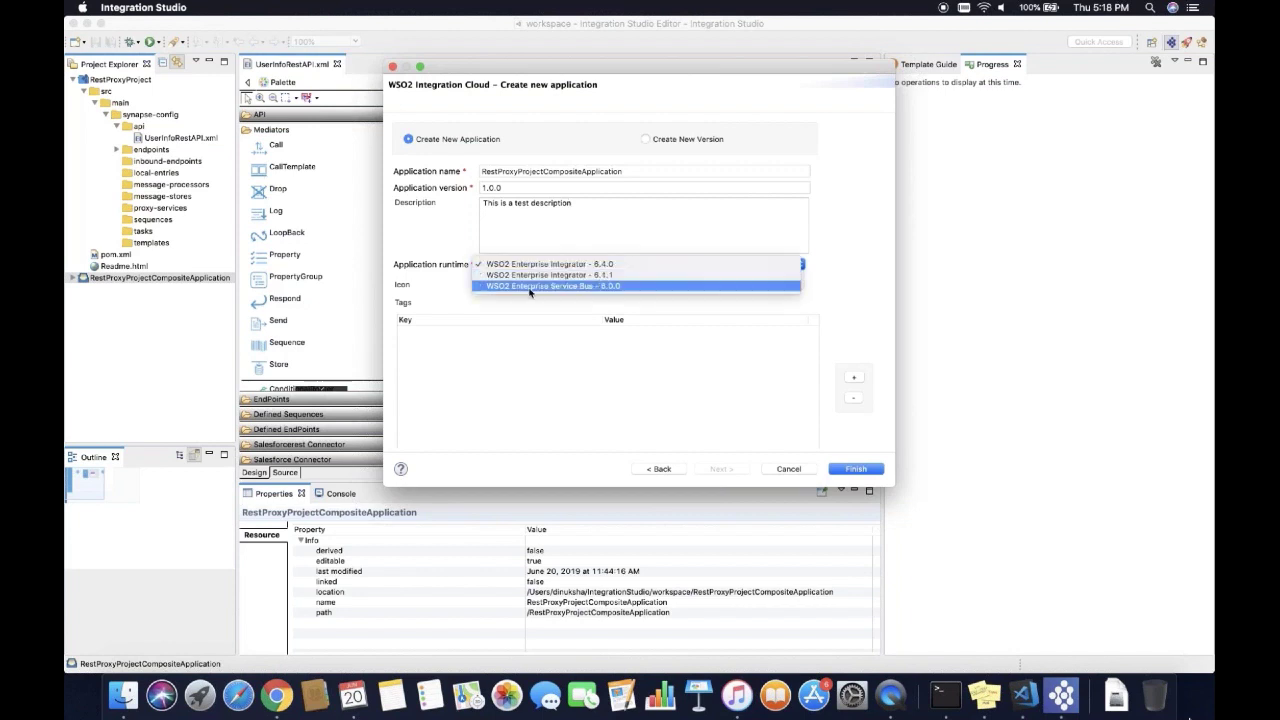
key(Escape)
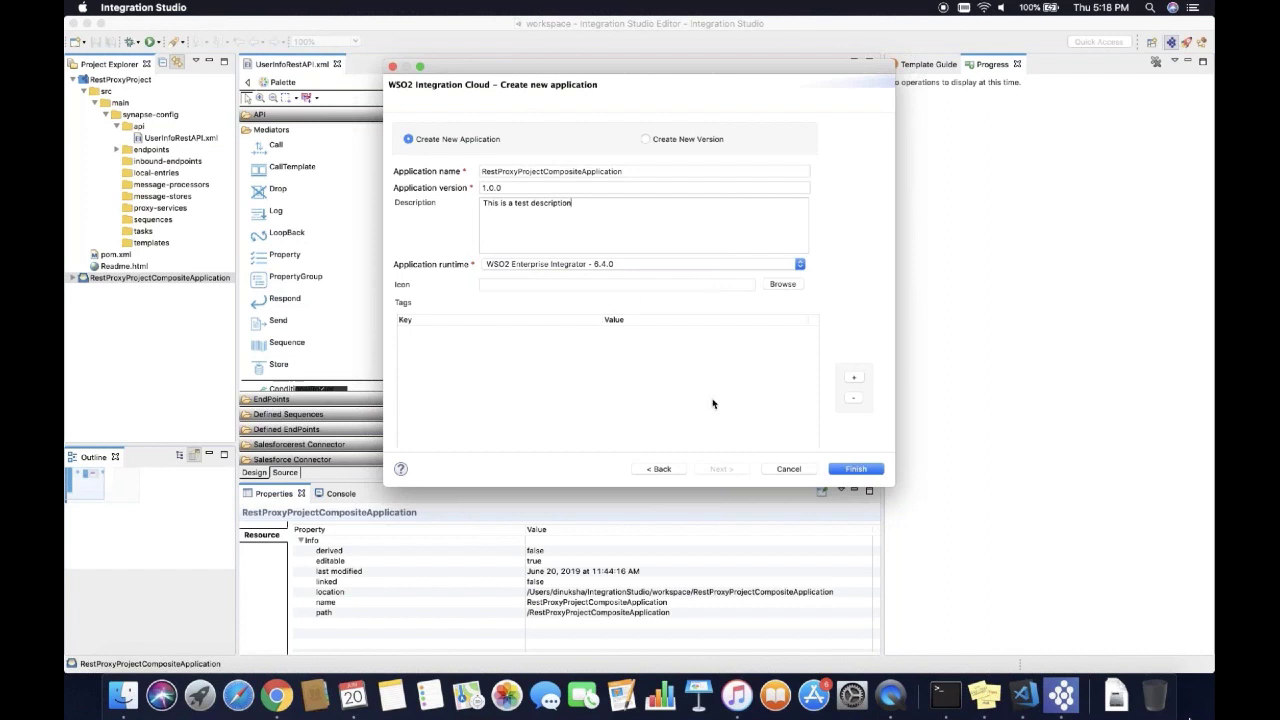
Add the tag Version = 1.0 and finish creating the cloud application.
click(854, 378)
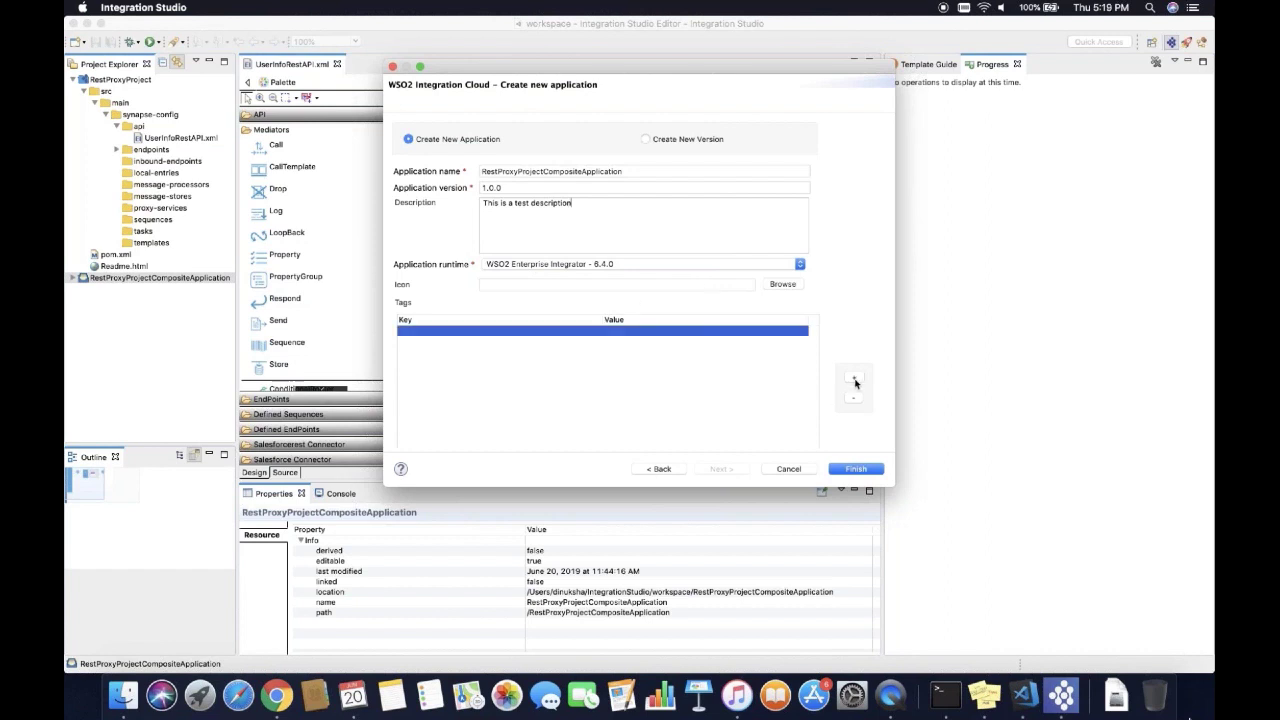
click(541, 332)
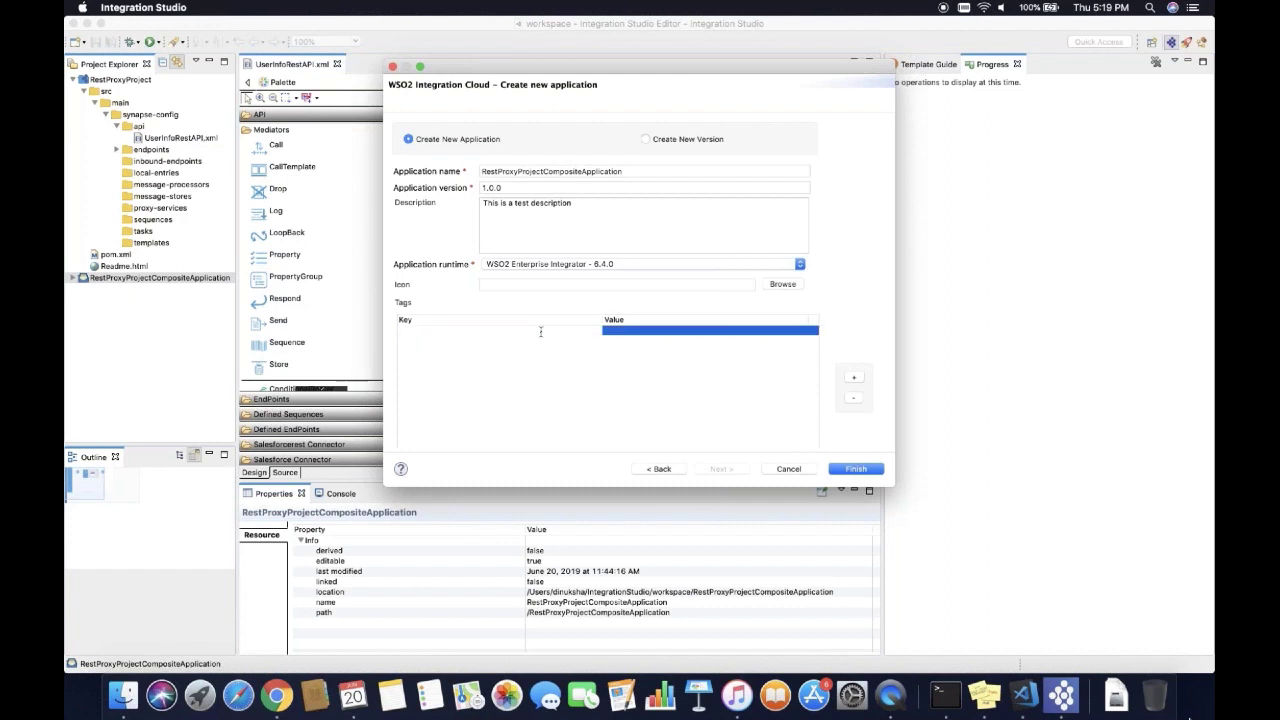
text(Version)
click(638, 335)
text(1.0)
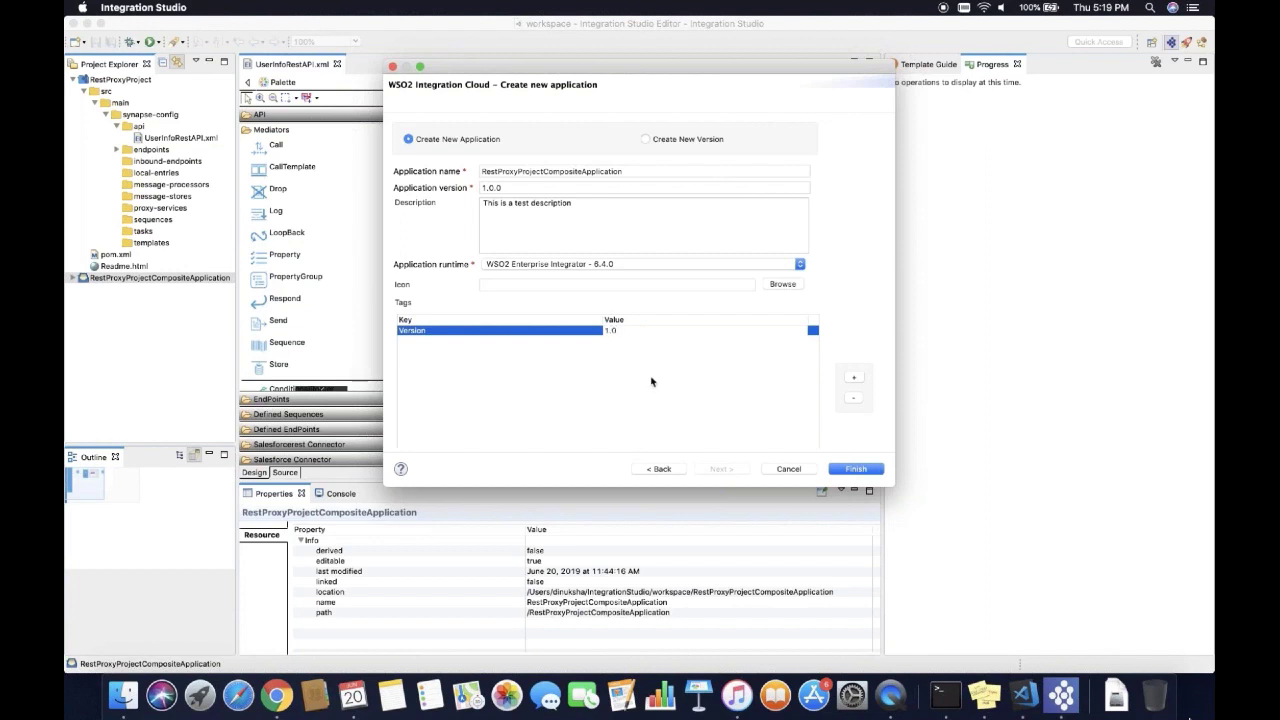
click(652, 381)
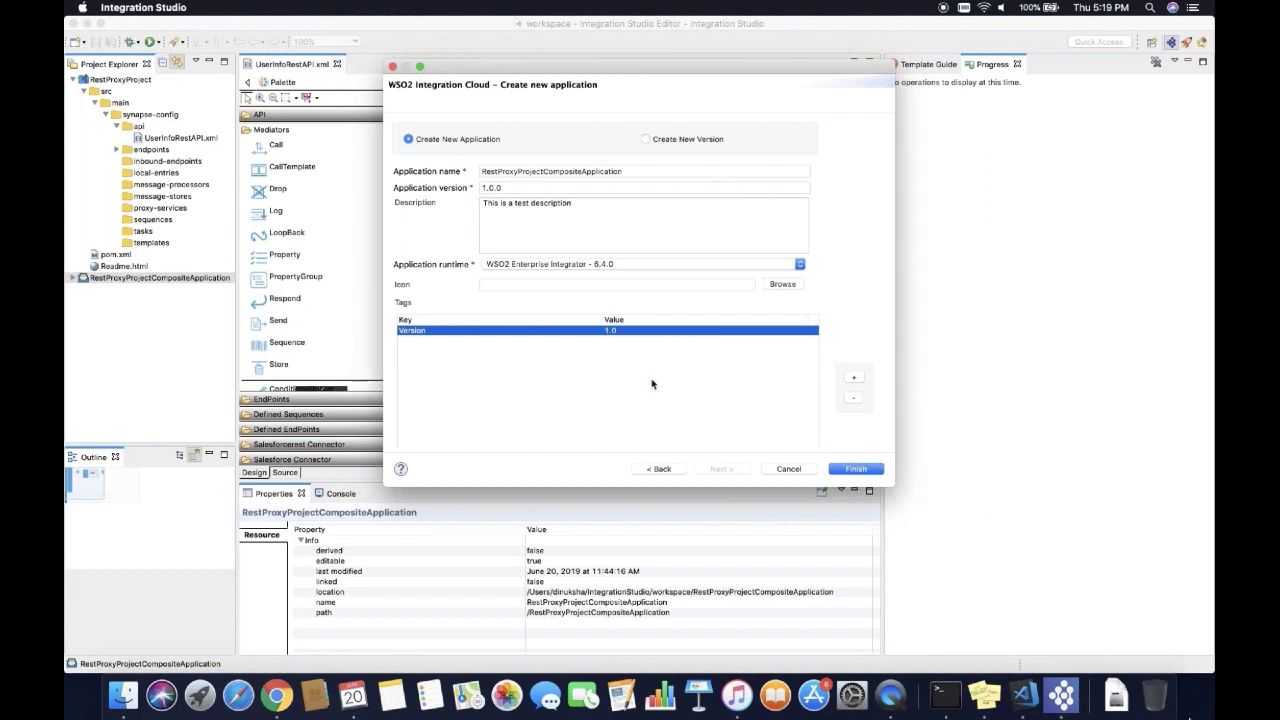
click(843, 470)
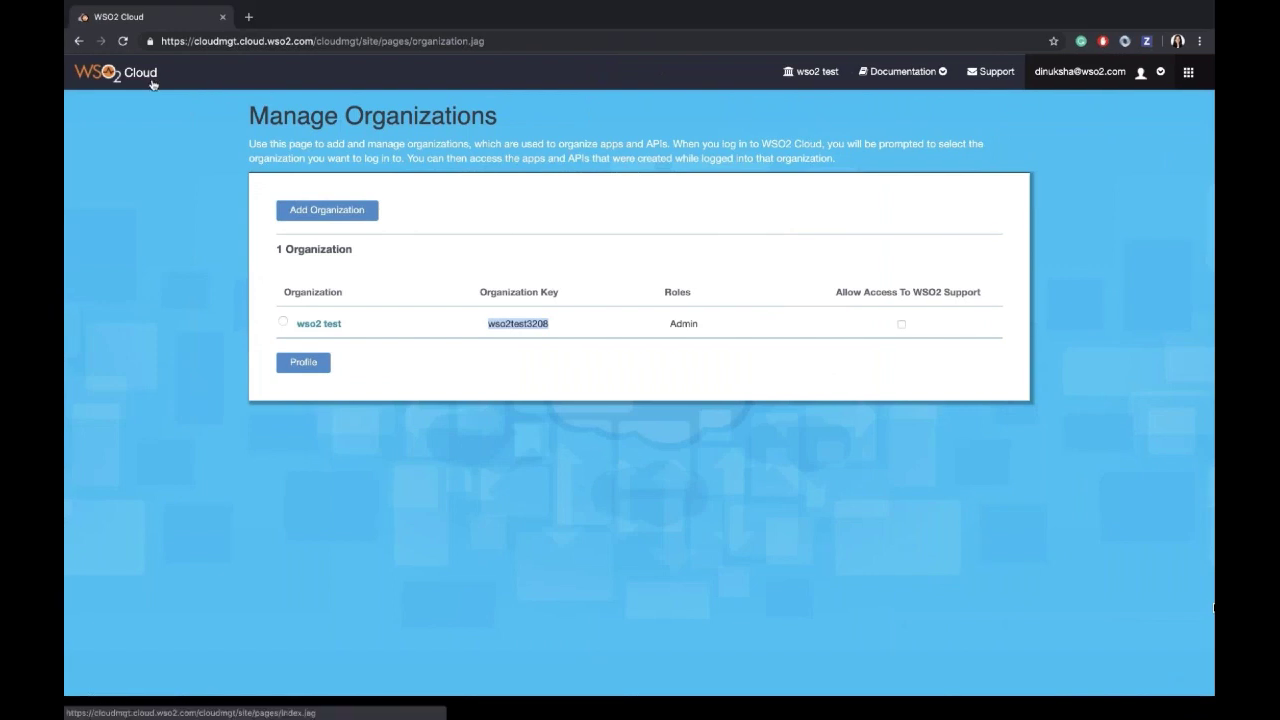
Go to integration.cloud.wso2.com and open the RestProxyProjectCompositeApplication overview.
click(272, 41)
text(integration.cloud.wso2.com)
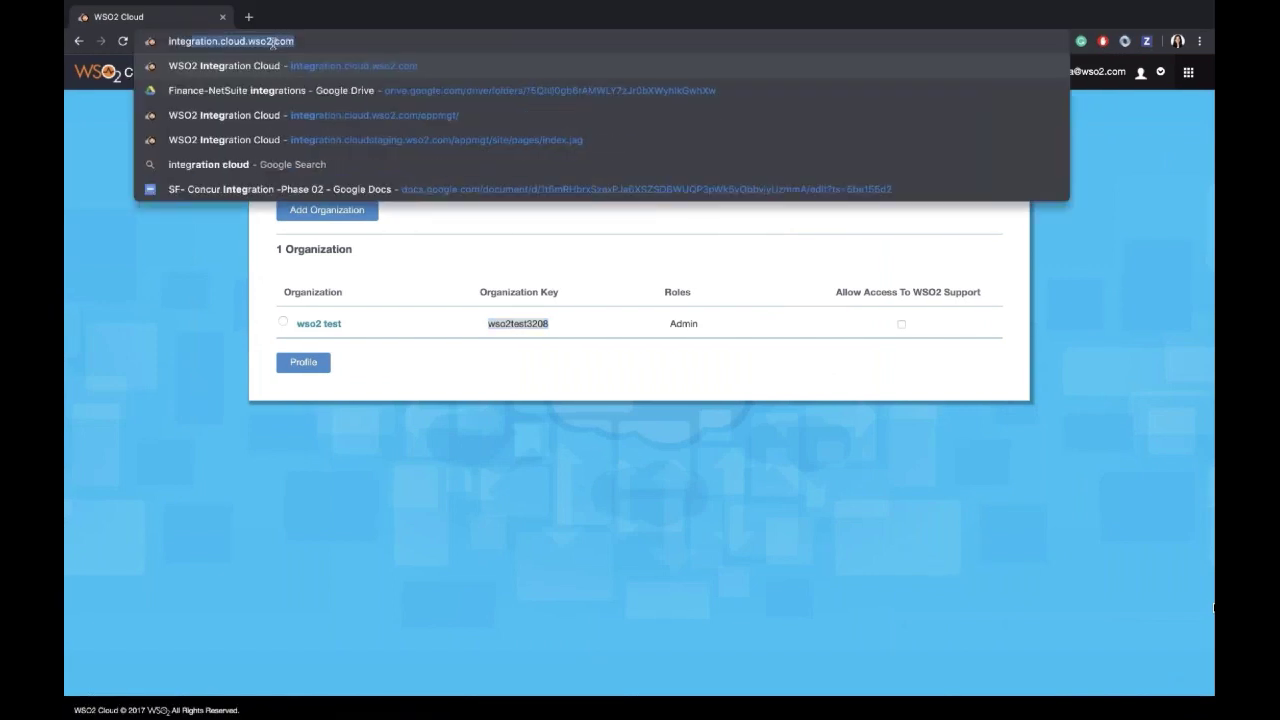
key(Return)
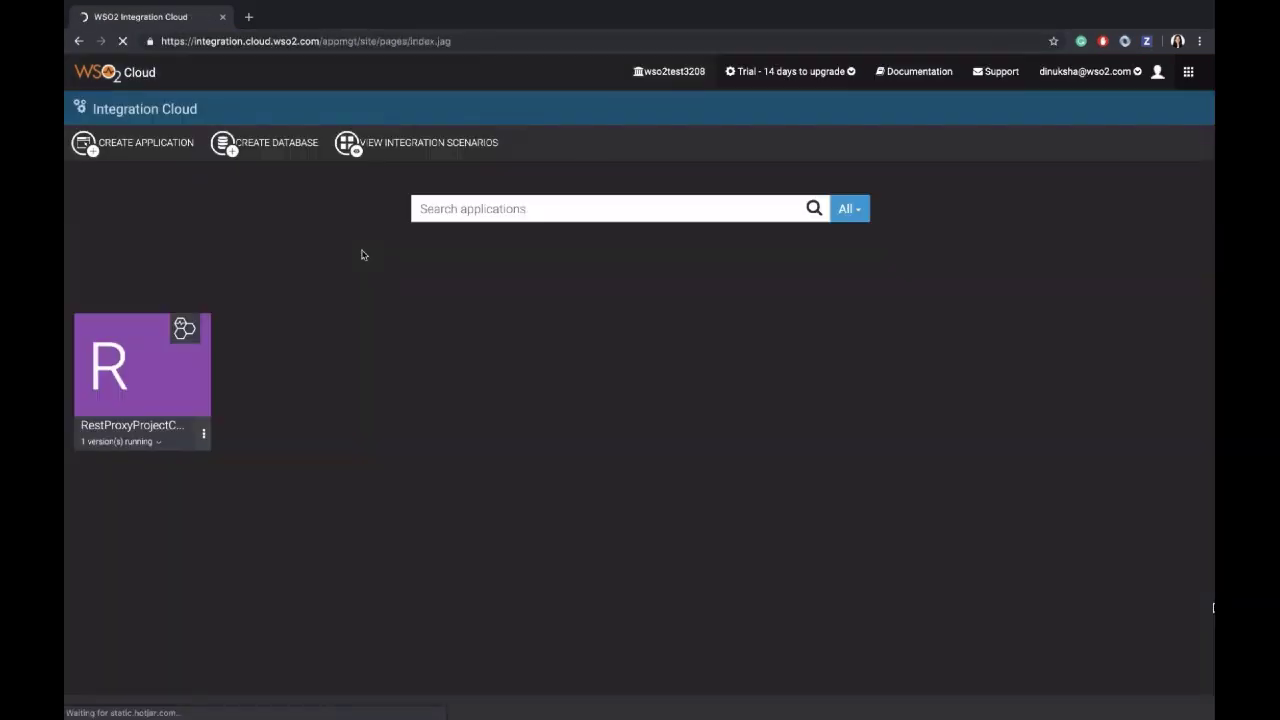
click(174, 393)
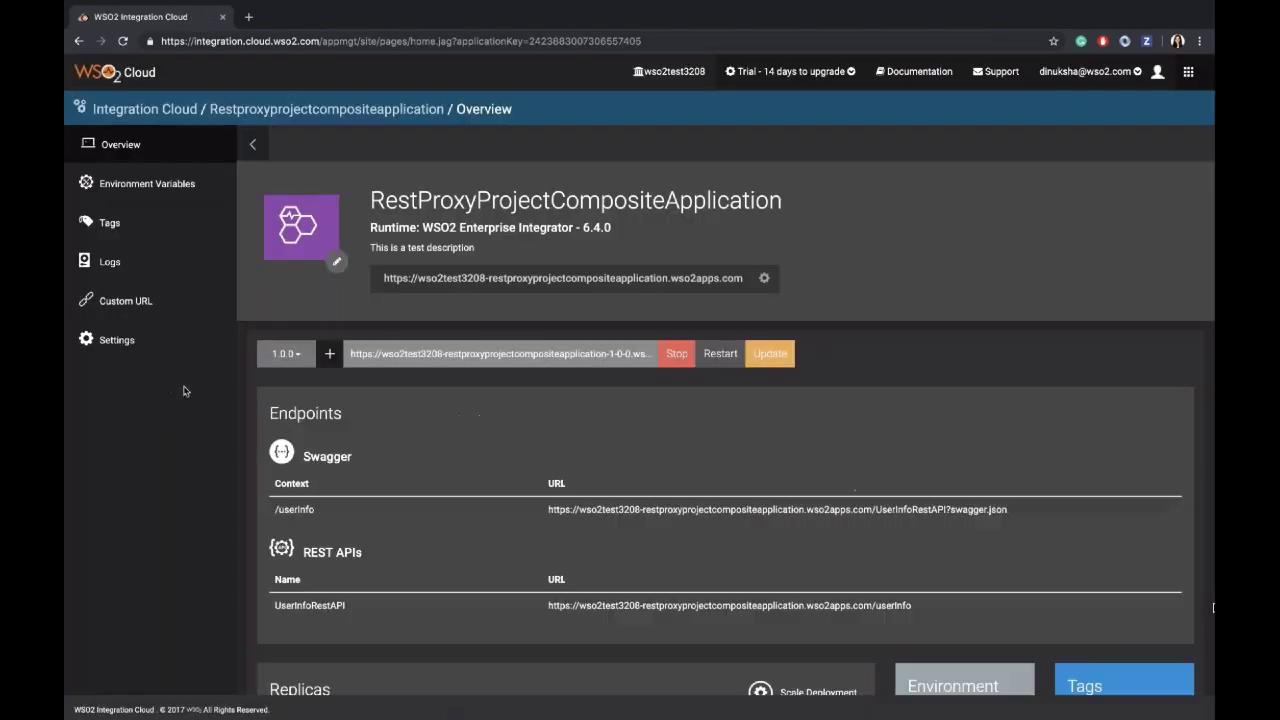
Copy the UserInfoRestAPI endpoint URL from the overview for use in Terminal.
scroll(414, 521, down, 1)
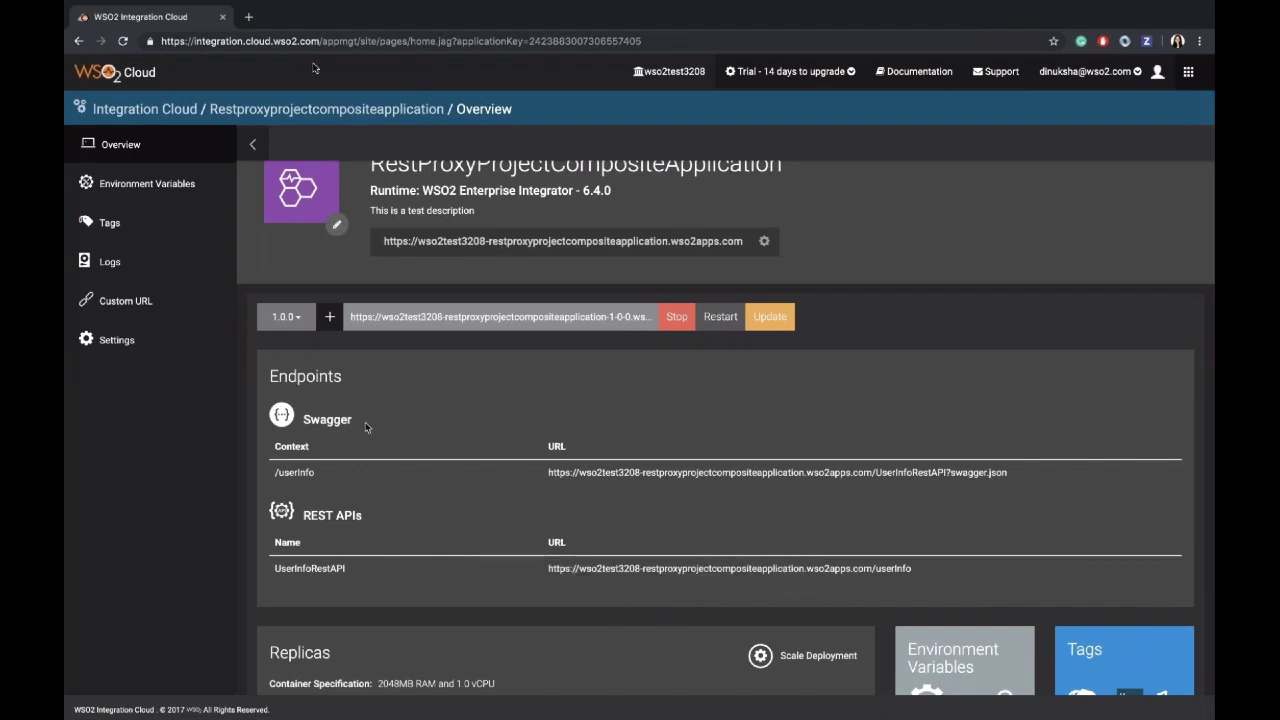
scroll(557, 563, down, 1)
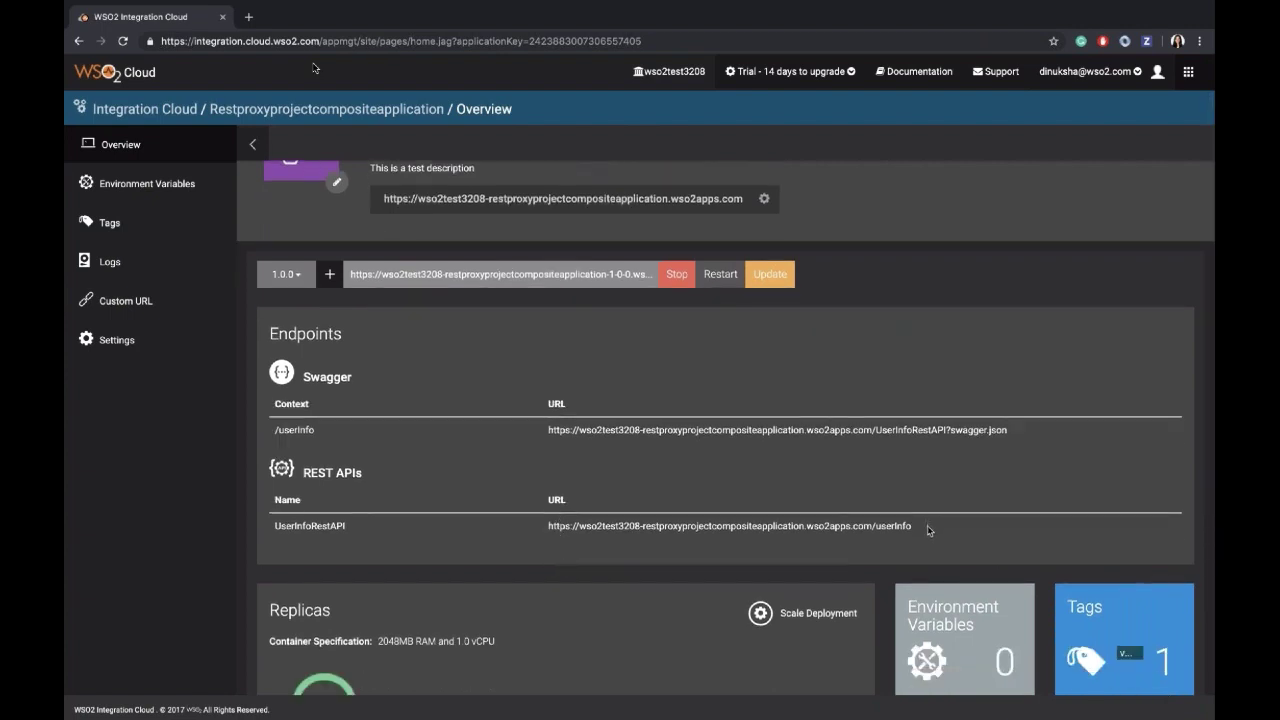
drag(928, 528, 916, 534)
key(super+c)
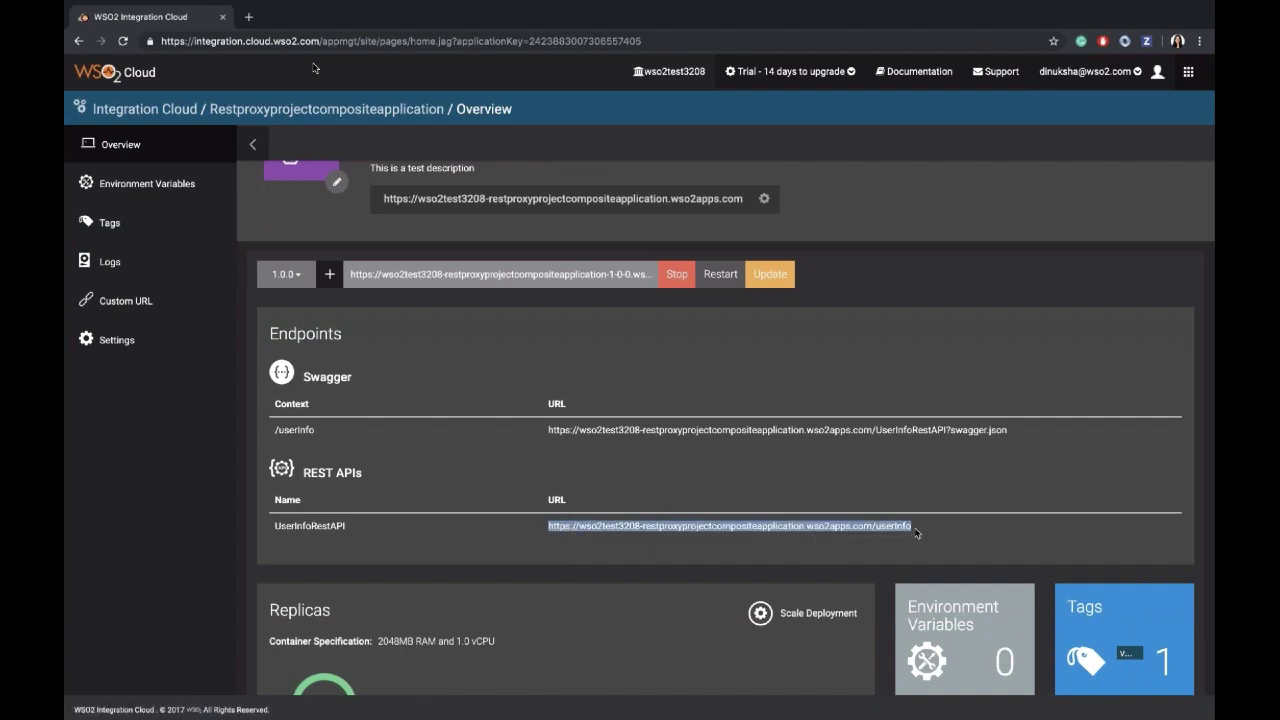
key(super+Tab)
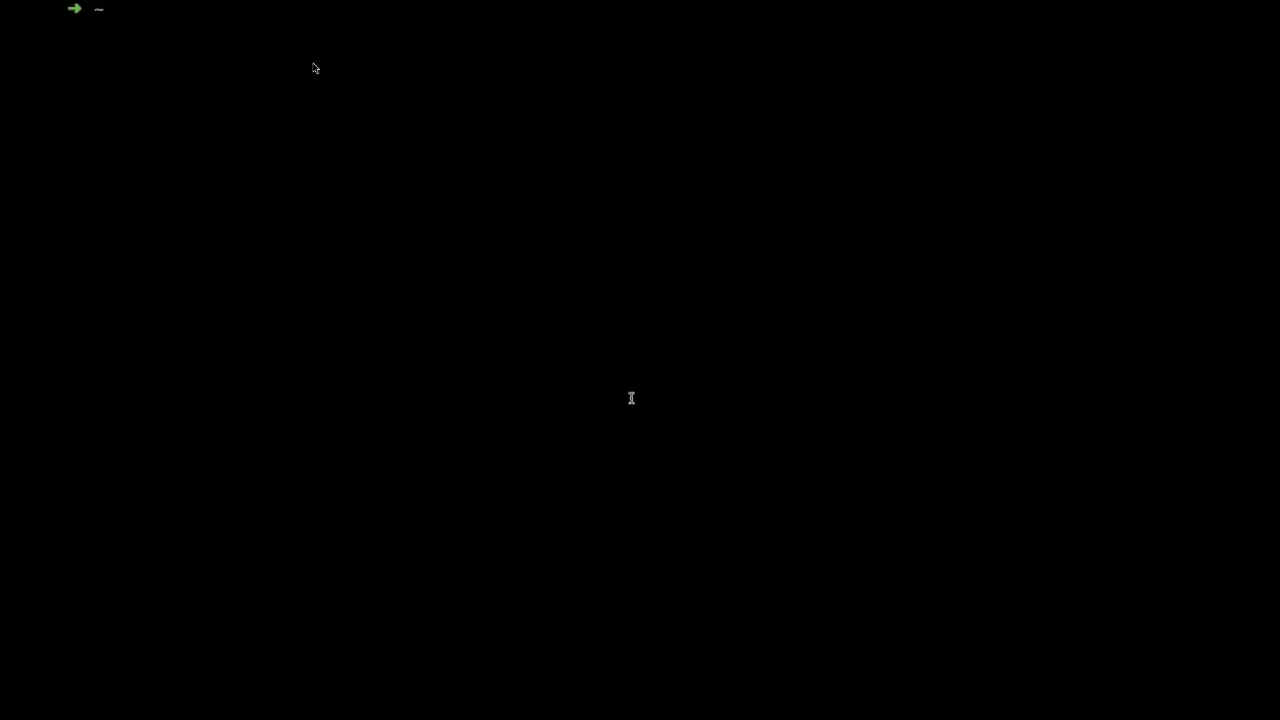
Run curl on the pasted API URL plus /users, getting JSON users (page 1 of 4, 12 total).
text(curl)
key(super+v)
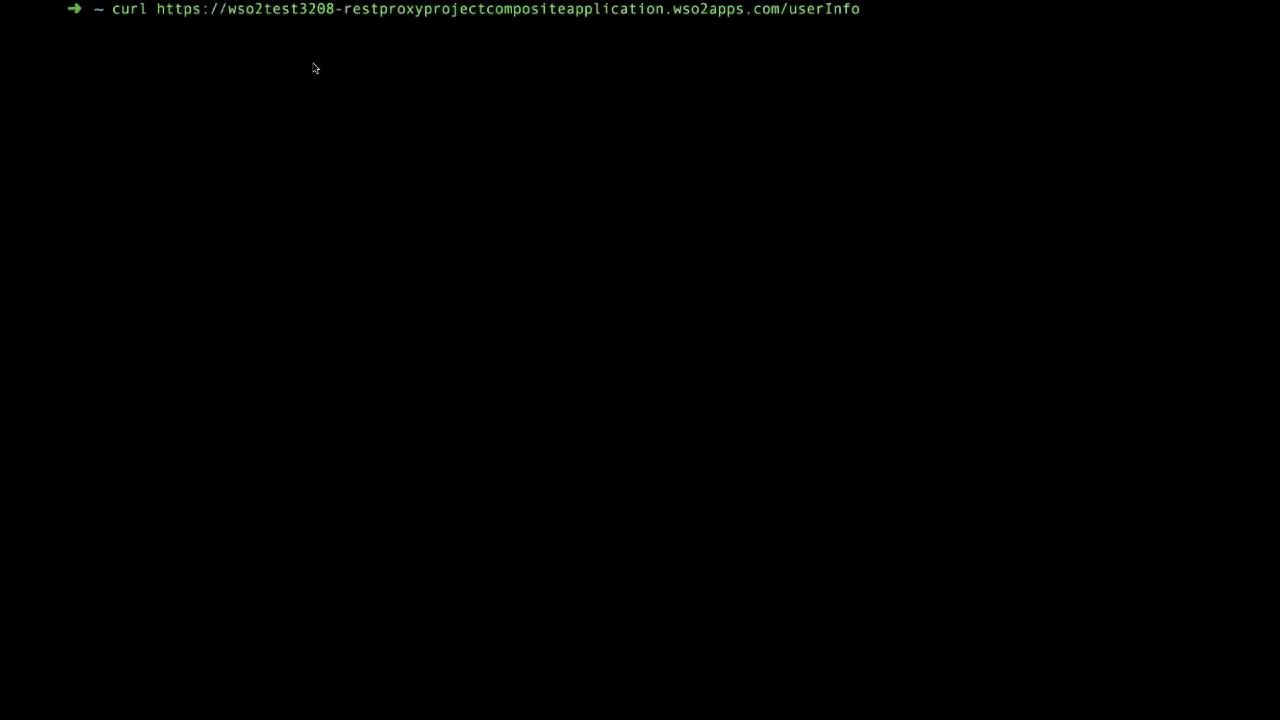
text(/users)
key(Return)
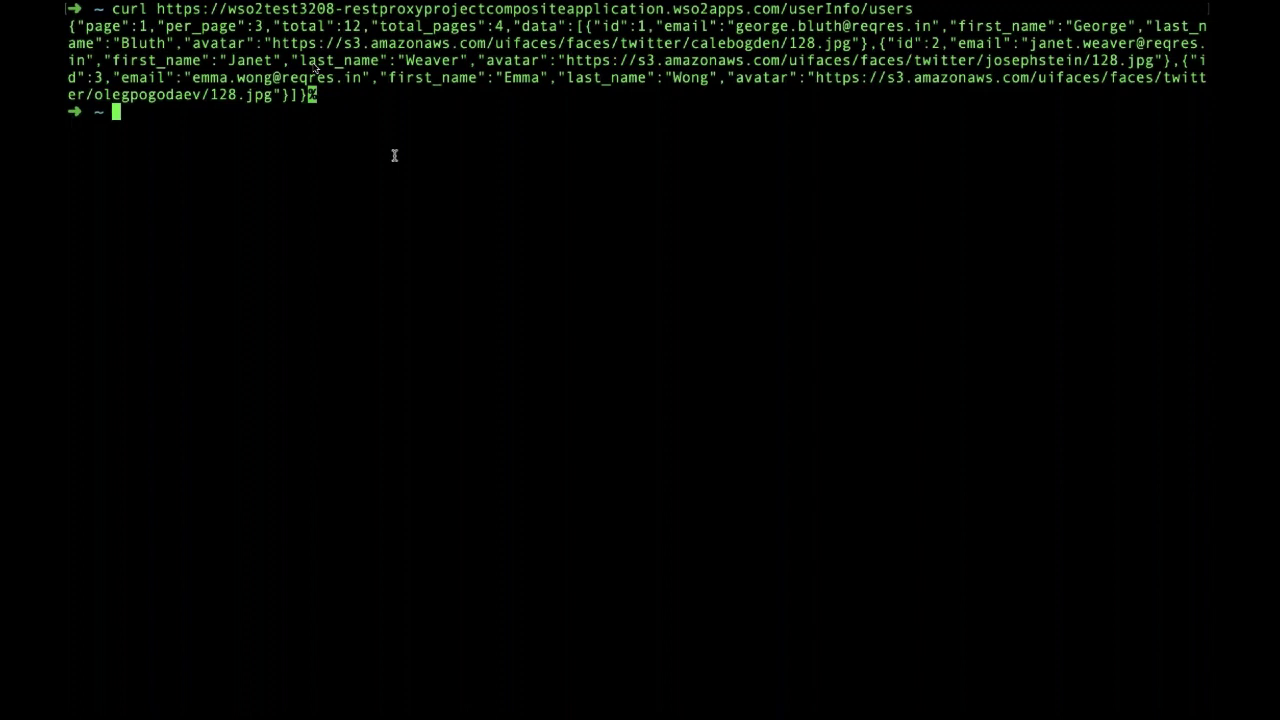
mouse_move(487, 119)
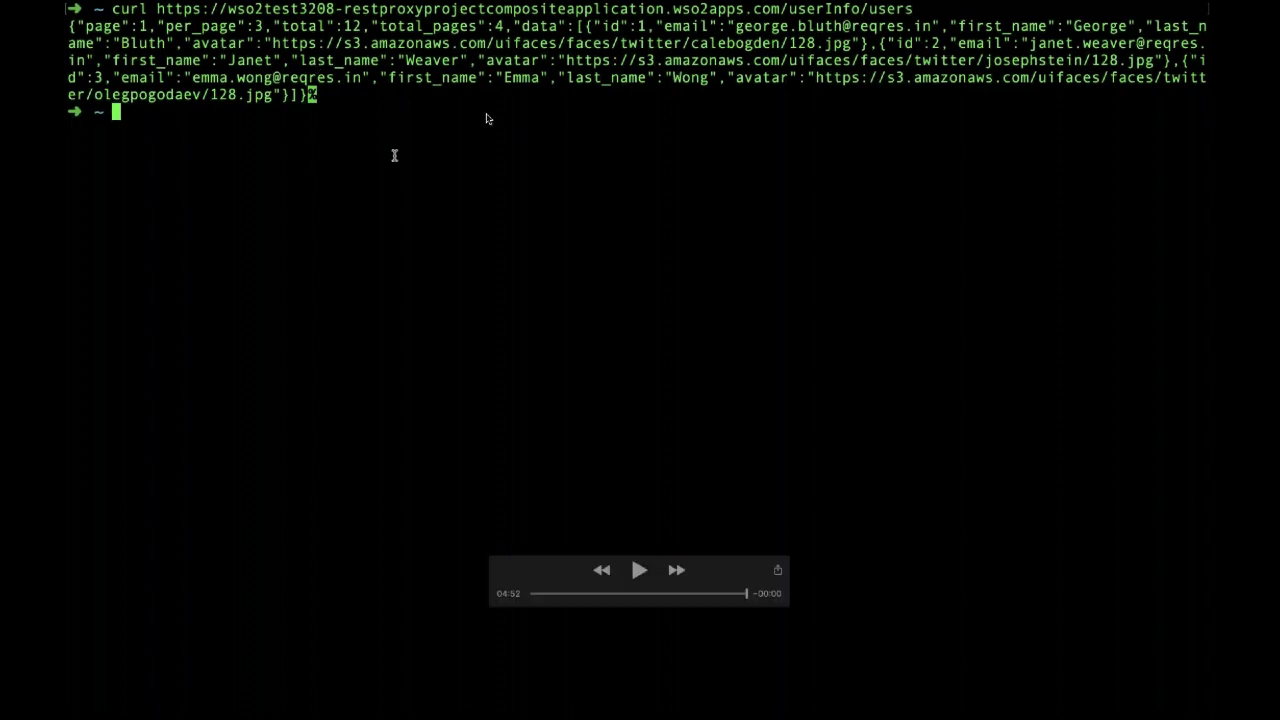